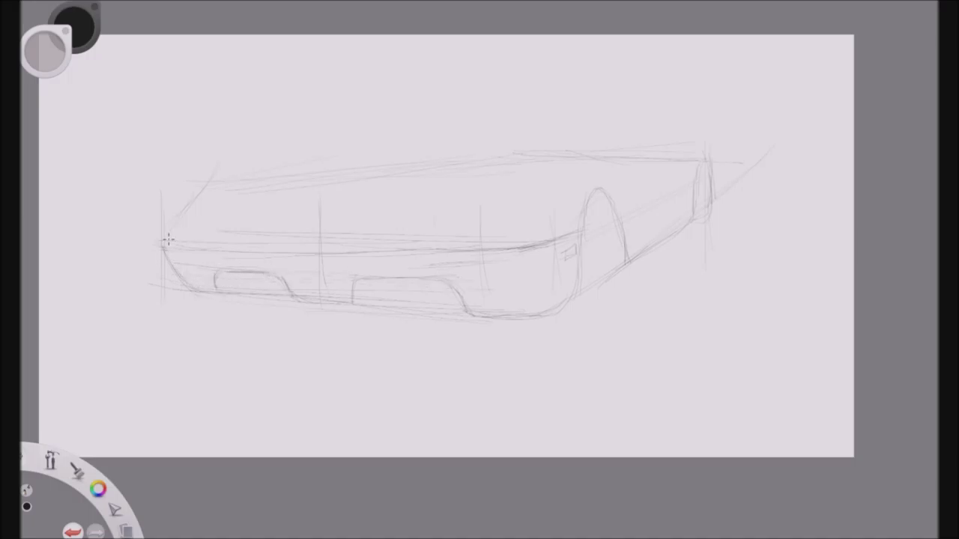
Step: Complete the car's upper rear outline and rough in the central tail panels and the rear wheel
left_click_drag(167, 235, 226, 189)
mouse_move(377, 170)
left_mouse_down()
mouse_move(515, 165)
mouse_move(569, 147)
mouse_move(719, 149)
mouse_move(713, 198)
left_mouse_up()
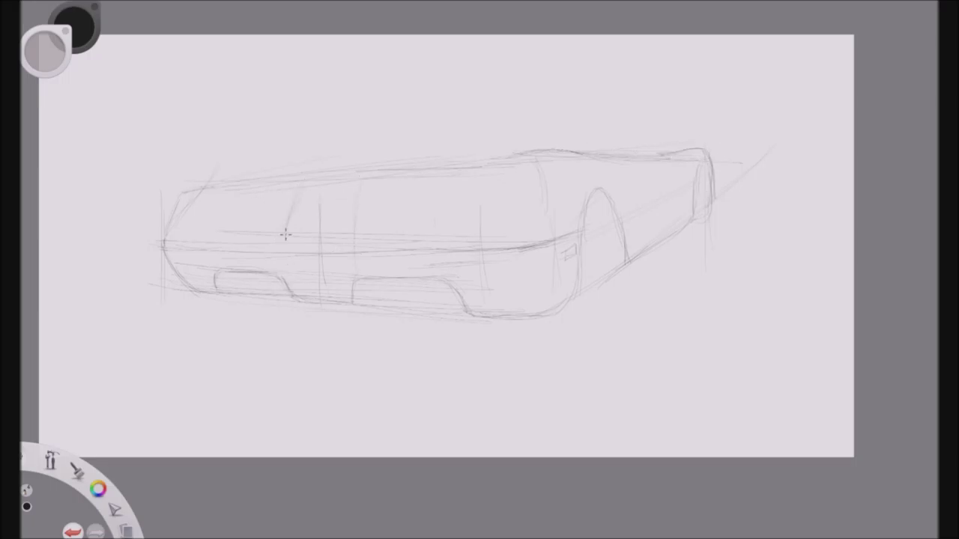
mouse_move(302, 266)
left_mouse_down()
mouse_move(344, 270)
mouse_move(347, 298)
left_mouse_up()
left_click_drag(288, 264, 349, 268)
left_click_drag(299, 198, 289, 241)
left_click_drag(299, 198, 349, 200)
left_click_drag(354, 198, 352, 240)
left_click_drag(241, 199, 224, 224)
left_click_drag(434, 200, 446, 225)
mouse_move(404, 218)
left_mouse_down()
mouse_move(538, 214)
mouse_move(587, 198)
mouse_move(619, 267)
mouse_move(615, 289)
left_mouse_up()
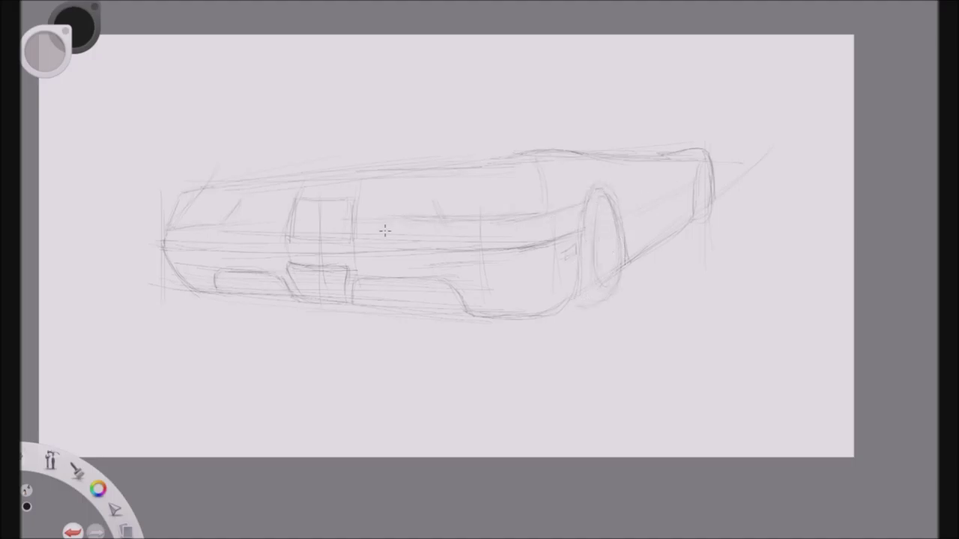
Step: Sketch curved engine-cover lines along the rear deck and three oval taillights on the car's near side
left_click_drag(203, 186, 313, 173)
left_click_drag(295, 201, 331, 171)
left_click_drag(356, 186, 478, 147)
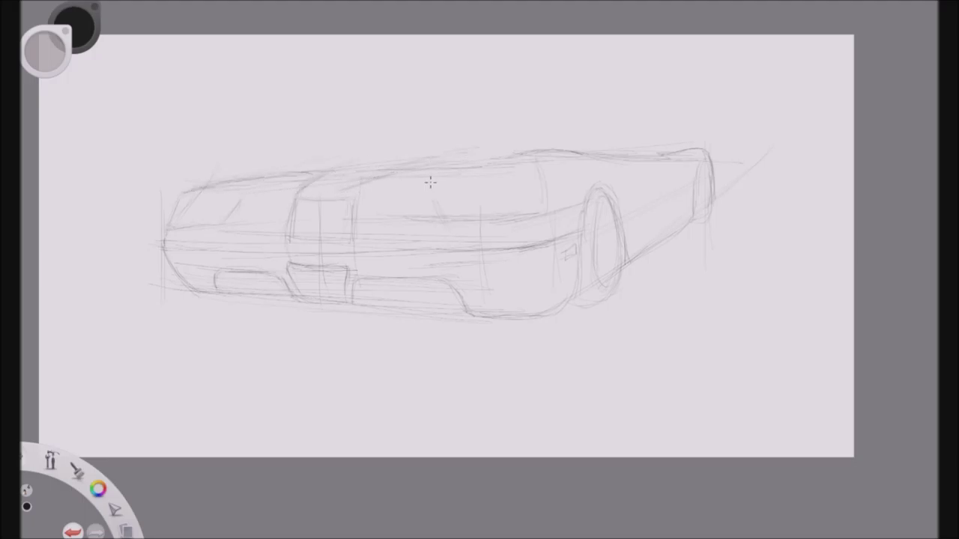
left_click_drag(405, 170, 486, 163)
left_click_drag(427, 174, 551, 147)
mouse_move(461, 174)
left_mouse_down()
mouse_move(455, 187)
mouse_move(473, 171)
mouse_move(533, 173)
left_mouse_up()
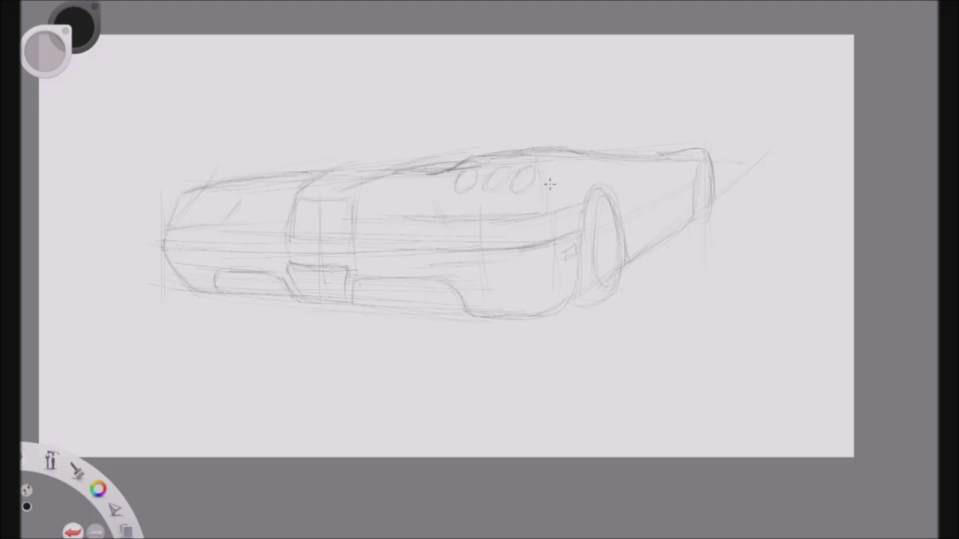
Step: Sketch the three far-side taillights and the recessed tail panel's edges, and reinforce the side sill line
left_click_drag(689, 220, 628, 267)
mouse_move(192, 209)
left_mouse_down()
mouse_move(177, 215)
mouse_move(200, 198)
mouse_move(193, 213)
mouse_move(214, 204)
mouse_move(229, 180)
mouse_move(263, 199)
left_mouse_up()
left_click_drag(421, 194, 448, 221)
left_click_drag(545, 178, 569, 204)
mouse_move(457, 161)
left_mouse_down()
mouse_move(412, 186)
mouse_move(243, 193)
mouse_move(268, 193)
left_mouse_up()
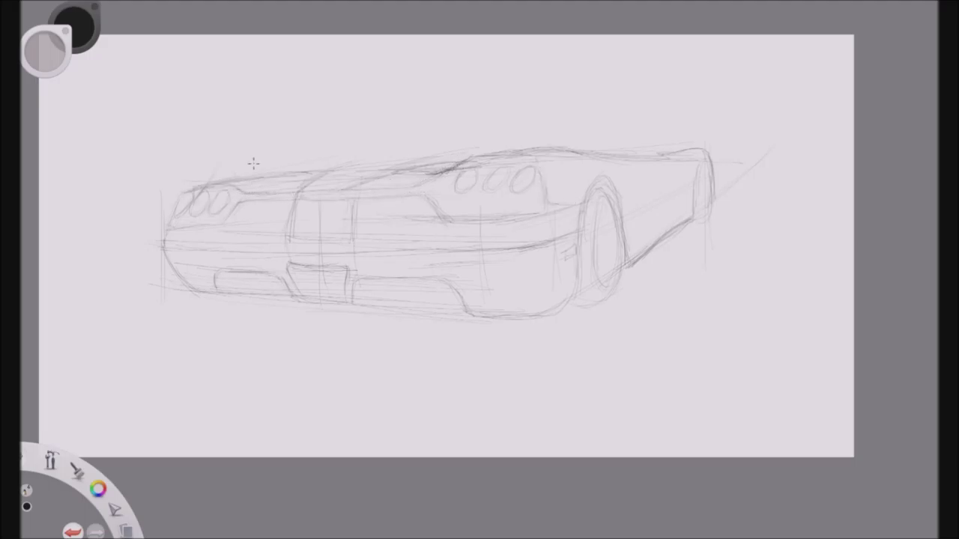
Step: Sketch the rear wing above the deck with its supports, raised near end and two end plates
left_click_drag(237, 164, 240, 178)
left_click_drag(308, 164, 355, 155)
mouse_move(443, 146)
left_mouse_down()
mouse_move(465, 139)
mouse_move(472, 156)
mouse_move(503, 148)
mouse_move(421, 156)
left_mouse_up()
left_click_drag(331, 159, 460, 145)
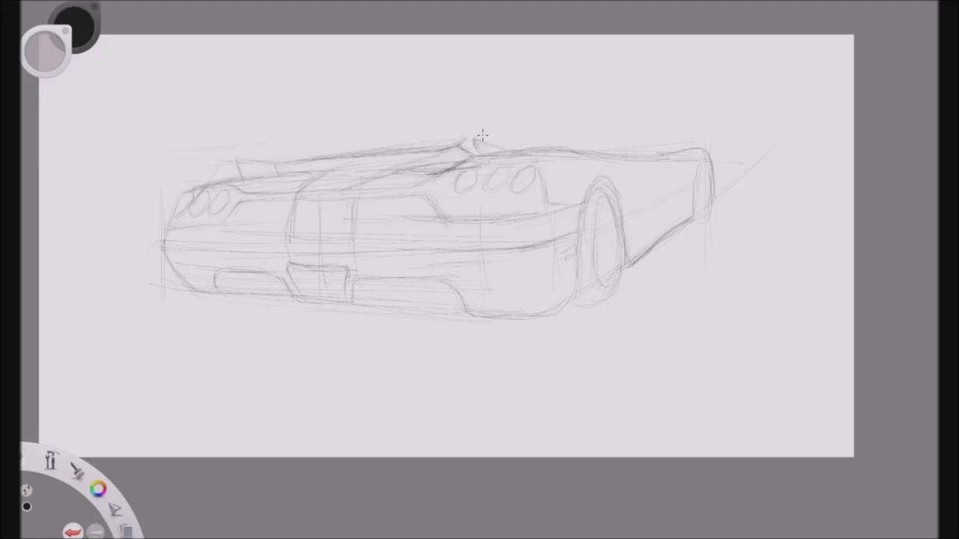
mouse_move(529, 132)
left_mouse_down()
mouse_move(490, 138)
mouse_move(530, 121)
left_mouse_up()
mouse_move(218, 138)
left_mouse_down()
mouse_move(243, 158)
mouse_move(282, 149)
mouse_move(234, 175)
mouse_move(284, 162)
left_mouse_up()
mouse_move(335, 148)
left_mouse_down()
mouse_move(509, 110)
mouse_move(442, 124)
left_mouse_up()
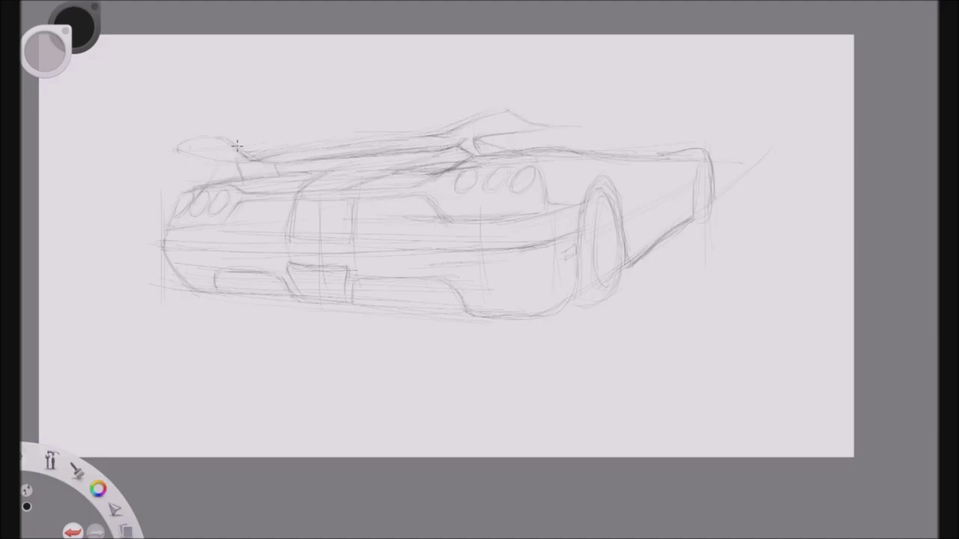
left_click_drag(466, 107, 513, 101)
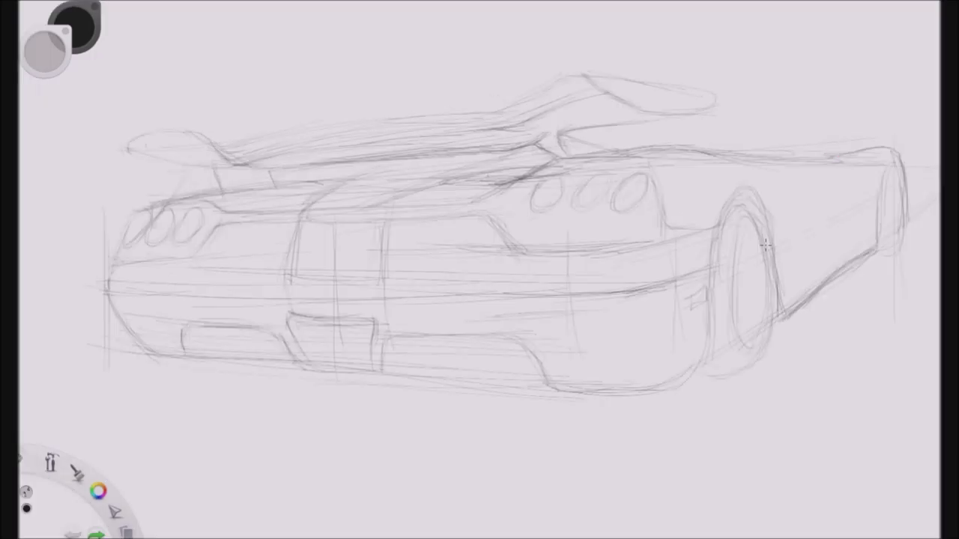
Step: Sketch a tapered side intake in front of the rear wheel, with a dividing line inside it
mouse_move(779, 220)
left_mouse_down()
mouse_move(855, 228)
mouse_move(853, 247)
mouse_move(808, 275)
left_mouse_up()
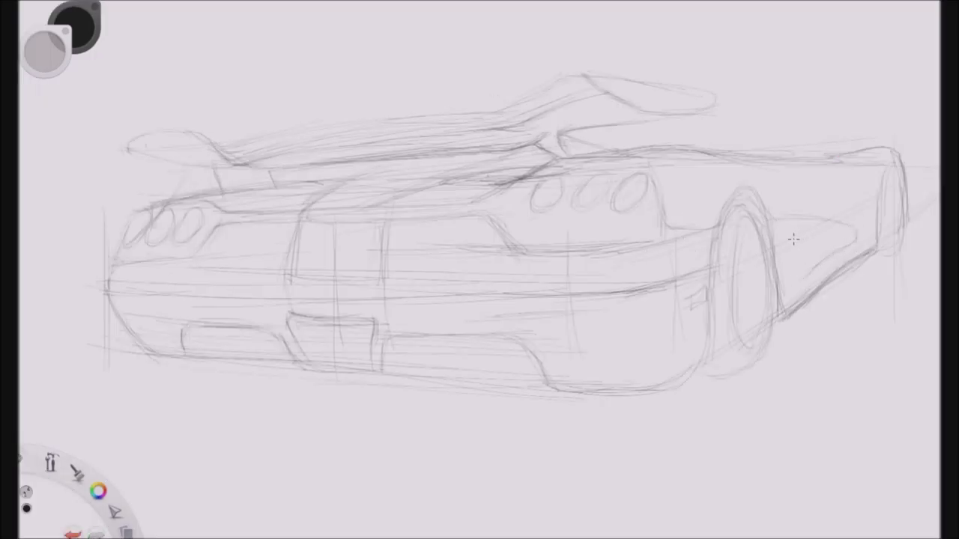
mouse_move(793, 219)
left_mouse_down()
mouse_move(819, 263)
mouse_move(800, 235)
mouse_move(777, 245)
mouse_move(800, 236)
left_mouse_up()
left_click_drag(770, 219, 804, 217)
Step: Sketch the cabin roofline with its side window and mirror, and add the shoulder line over the rear fender
left_click_drag(569, 139, 635, 133)
mouse_move(853, 150)
left_mouse_down()
mouse_move(764, 153)
mouse_move(812, 148)
left_mouse_up()
mouse_move(710, 147)
left_mouse_down()
mouse_move(561, 152)
mouse_move(840, 151)
left_mouse_up()
left_click_drag(769, 128, 748, 130)
mouse_move(709, 104)
left_mouse_down()
mouse_move(816, 148)
mouse_move(841, 143)
mouse_move(834, 132)
mouse_move(854, 126)
mouse_move(871, 137)
mouse_move(844, 145)
mouse_move(855, 143)
mouse_move(856, 123)
left_mouse_up()
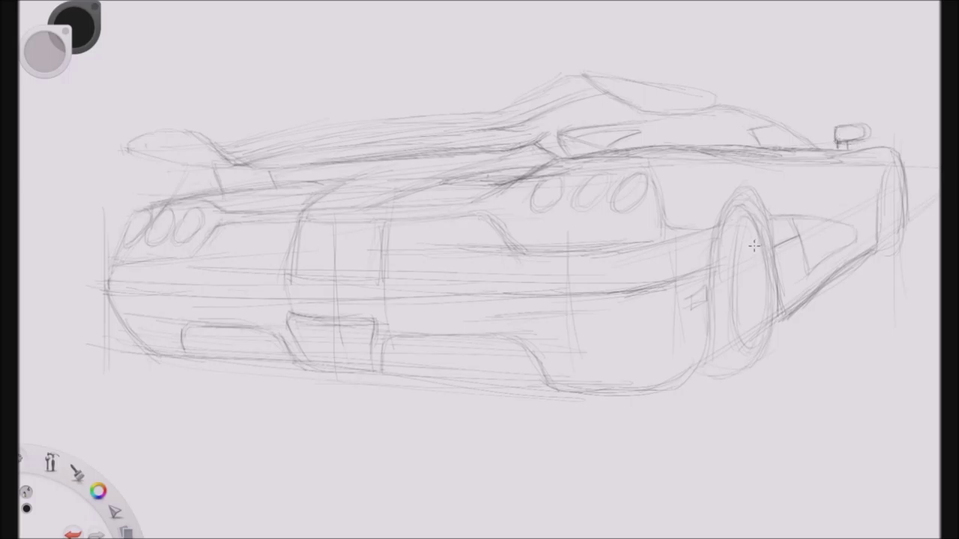
left_click_drag(742, 187, 898, 173)
mouse_move(574, 123)
left_mouse_down()
mouse_move(716, 103)
mouse_move(693, 112)
left_mouse_up()
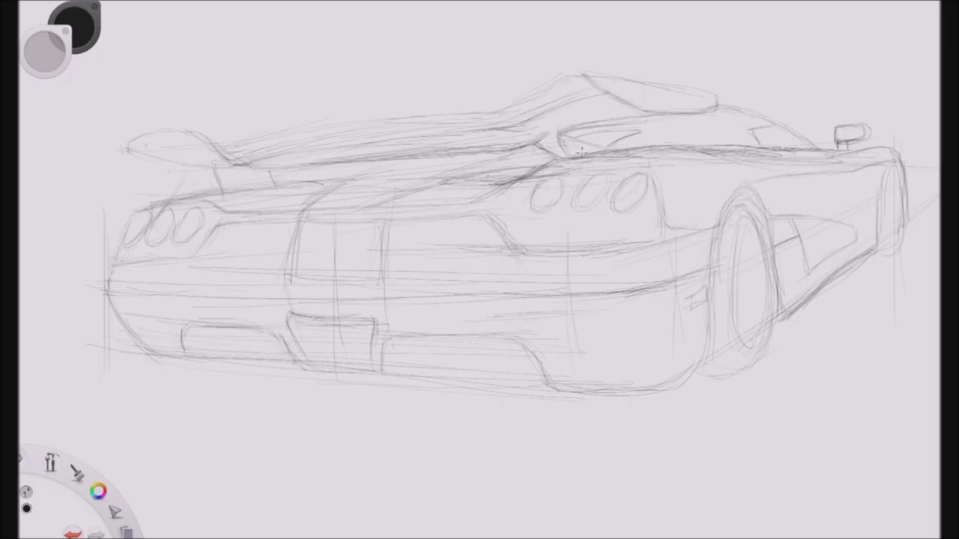
Step: Darken the rear deck edge, the far wing support and the diagonal engine-cover lines under the wing
left_click_drag(578, 136, 596, 133)
left_click_drag(545, 154, 512, 163)
mouse_move(393, 199)
left_mouse_down()
mouse_move(532, 155)
mouse_move(416, 190)
left_mouse_up()
mouse_move(451, 180)
left_mouse_down()
mouse_move(545, 153)
mouse_move(391, 202)
left_mouse_up()
mouse_move(549, 161)
left_mouse_down()
mouse_move(456, 201)
mouse_move(170, 207)
mouse_move(221, 208)
left_mouse_up()
left_click_drag(141, 207, 223, 192)
mouse_move(271, 169)
left_mouse_down()
mouse_move(276, 187)
mouse_move(262, 205)
mouse_move(338, 180)
mouse_move(338, 196)
mouse_move(411, 158)
left_mouse_up()
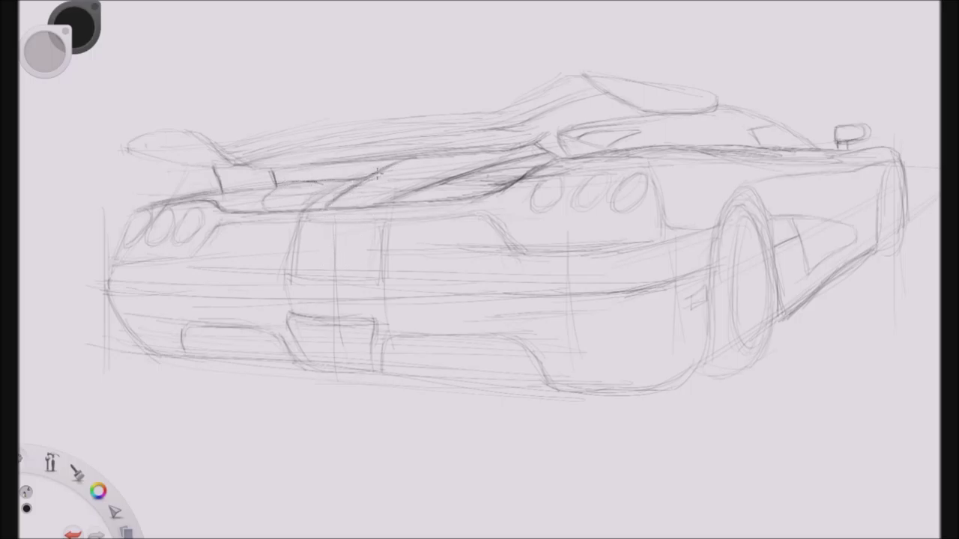
left_click_drag(355, 210, 436, 179)
Step: Define the wing's far end plate with its small cutout and reinforce the wing's long upper edge
mouse_move(235, 164)
left_mouse_down()
mouse_move(286, 172)
mouse_move(398, 158)
left_mouse_up()
mouse_move(128, 144)
left_mouse_down()
mouse_move(145, 161)
mouse_move(133, 152)
mouse_move(167, 166)
mouse_move(213, 161)
mouse_move(217, 172)
mouse_move(199, 164)
mouse_move(197, 146)
mouse_move(209, 146)
mouse_move(132, 146)
mouse_move(207, 142)
mouse_move(223, 158)
mouse_move(160, 150)
mouse_move(411, 117)
left_mouse_up()
left_click_drag(328, 127, 509, 110)
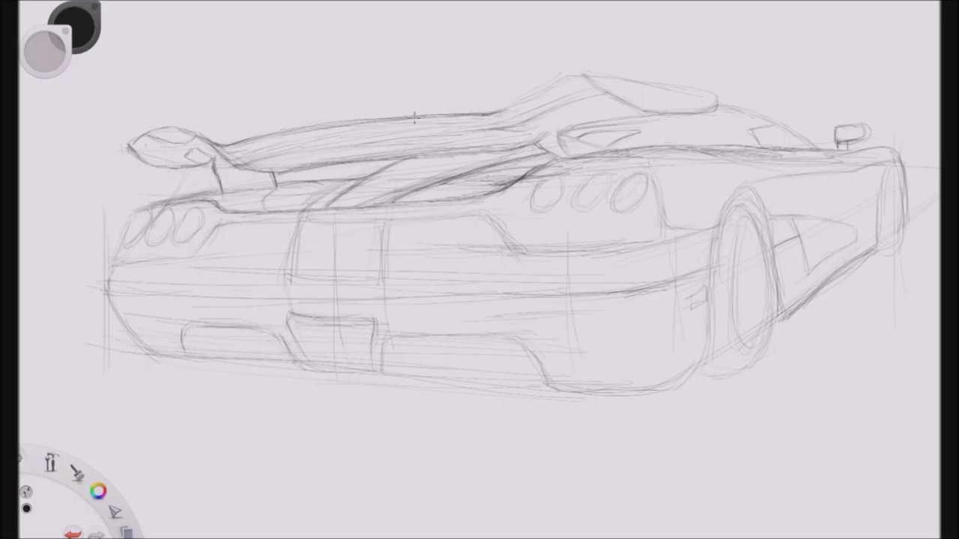
Step: Darken the upper contour and inner lines of the wing's raised near-side section
mouse_move(405, 118)
left_mouse_down()
mouse_move(471, 114)
mouse_move(550, 78)
left_mouse_up()
left_click_drag(518, 90, 590, 74)
left_click_drag(588, 73, 608, 88)
mouse_move(229, 158)
left_mouse_down()
mouse_move(502, 121)
mouse_move(593, 87)
left_mouse_up()
left_click_drag(510, 117, 597, 89)
left_click_drag(480, 124, 603, 88)
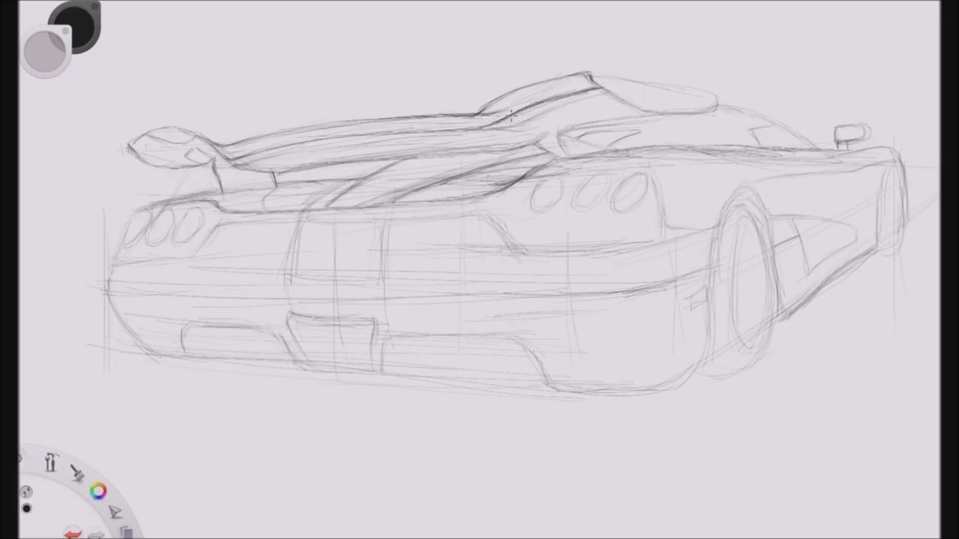
Step: Darken the wing's lower edge and inner lines, and strengthen the outline of the vent beneath its near side
mouse_move(217, 148)
left_mouse_down()
mouse_move(241, 167)
mouse_move(348, 147)
left_mouse_up()
left_click_drag(283, 156, 485, 136)
mouse_move(491, 136)
left_mouse_down()
mouse_move(380, 141)
mouse_move(507, 130)
mouse_move(608, 93)
mouse_move(475, 140)
left_mouse_up()
left_click_drag(667, 111, 558, 137)
mouse_move(559, 135)
left_mouse_down()
mouse_move(571, 155)
mouse_move(533, 145)
mouse_move(458, 160)
mouse_move(349, 164)
left_mouse_up()
left_click_drag(243, 173, 278, 168)
left_click_drag(273, 174, 397, 158)
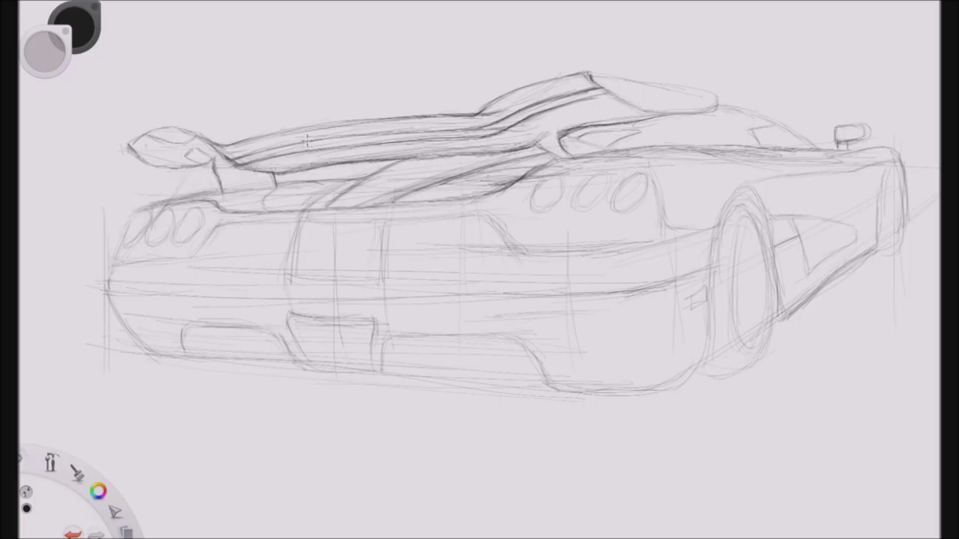
Step: Add the small centre bracket on the wing and define its near end plate and the three near-side taillights
left_click_drag(328, 133, 341, 146)
mouse_move(590, 71)
left_mouse_down()
mouse_move(653, 84)
mouse_move(646, 93)
mouse_move(659, 82)
mouse_move(715, 96)
mouse_move(715, 110)
left_mouse_up()
mouse_move(605, 92)
left_mouse_down()
mouse_move(641, 110)
mouse_move(695, 114)
left_mouse_up()
mouse_move(540, 180)
left_mouse_down()
mouse_move(543, 188)
mouse_move(634, 180)
mouse_move(622, 210)
left_mouse_up()
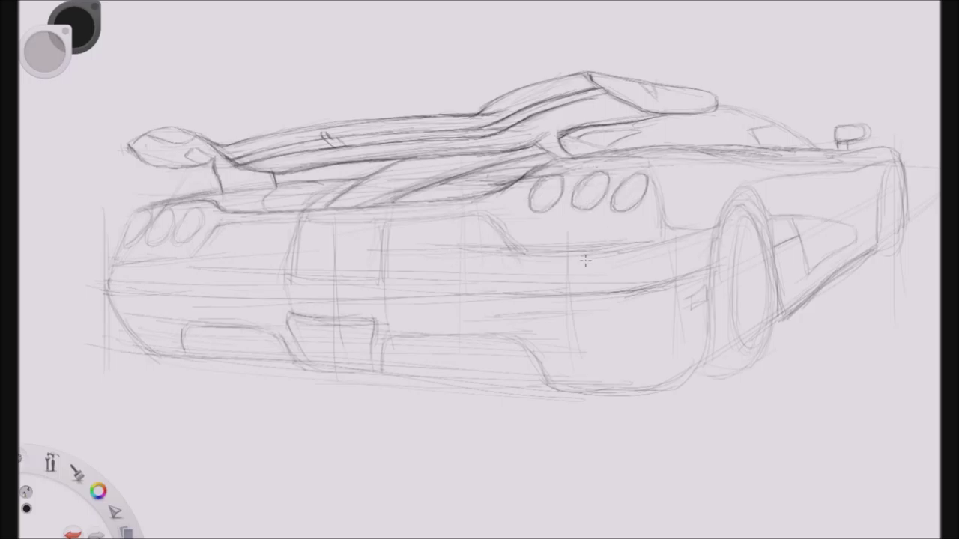
Step: Darken the taillight surrounds and the edges of the recessed centre panel across the tail
mouse_move(657, 180)
left_mouse_down()
mouse_move(662, 225)
mouse_move(713, 223)
mouse_move(627, 246)
mouse_move(517, 250)
mouse_move(483, 220)
left_mouse_up()
mouse_move(217, 223)
left_mouse_down()
mouse_move(297, 221)
mouse_move(296, 280)
left_mouse_up()
mouse_move(300, 221)
left_mouse_down()
mouse_move(385, 223)
mouse_move(382, 277)
left_mouse_up()
left_click_drag(218, 225, 195, 255)
mouse_move(187, 257)
left_mouse_down()
mouse_move(111, 262)
mouse_move(192, 253)
left_mouse_up()
left_click_drag(217, 227, 190, 255)
mouse_move(131, 218)
left_mouse_down()
mouse_move(113, 257)
mouse_move(128, 225)
left_mouse_up()
Step: Strengthen the bumper crease, far exhaust recess, rear roofline and front wheel-arch edge
left_click_drag(114, 282, 469, 294)
mouse_move(183, 351)
left_mouse_down()
mouse_move(187, 322)
mouse_move(244, 320)
left_mouse_up()
left_click_drag(713, 105, 774, 122)
left_click_drag(901, 163, 874, 252)
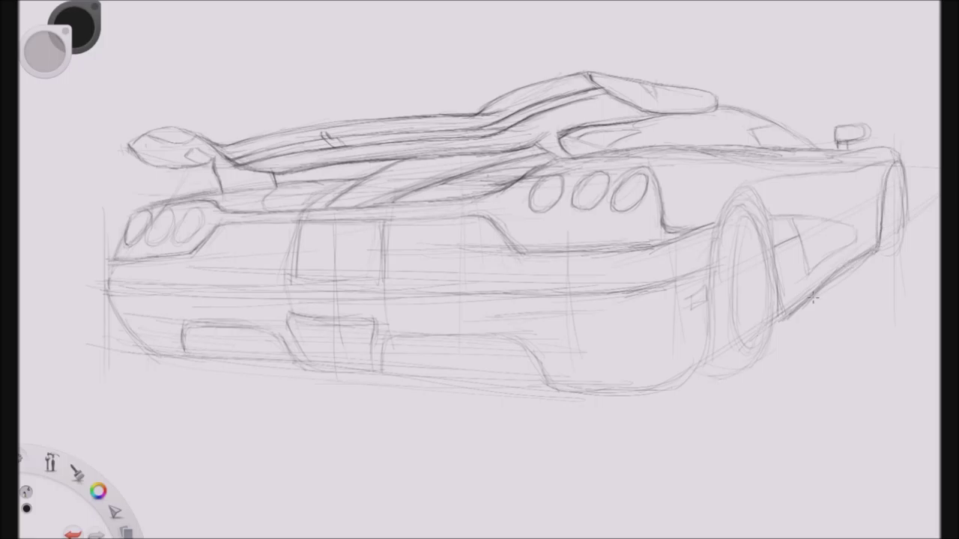
Step: Adjust the brush for inking, test it with two strokes below the car, and undo both test strokes
left_click(45, 51)
left_click(217, 274)
left_click_drag(732, 422, 662, 471)
left_click_drag(772, 429, 683, 486)
left_click(73, 534)
left_click(73, 534)
Step: Bring up the French curve, fit it to the wing's long upper edge, and ink that edge with a dark line
key("ctrl+b")
key("f")
left_click_drag(483, 273, 389, 238)
left_click_drag(122, 238, 42, 238)
left_click_drag(389, 238, 400, 281)
left_click_drag(750, 282, 747, 254)
left_click_drag(400, 280, 392, 276)
left_click_drag(223, 146, 478, 114)
left_click_drag(478, 114, 231, 145)
Step: Refit the French curve to the wing's middle contour and ink the two closely spaced lines along it
key("space")
left_click_drag(625, 284, 602, 256)
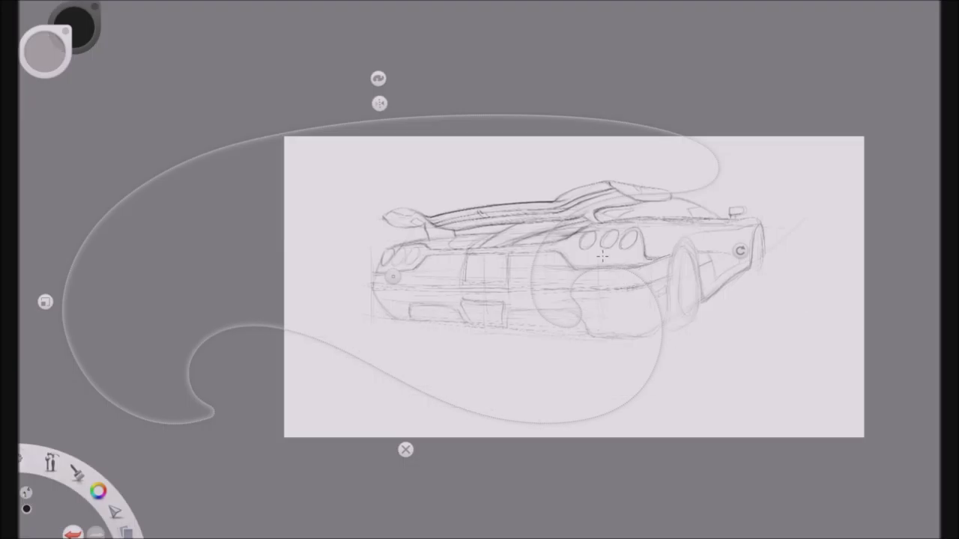
left_click_drag(613, 211, 405, 158)
left_click_drag(393, 277, 336, 361)
key("space")
left_click_drag(524, 150, 848, 42)
scroll(371, 252, "up", 5)
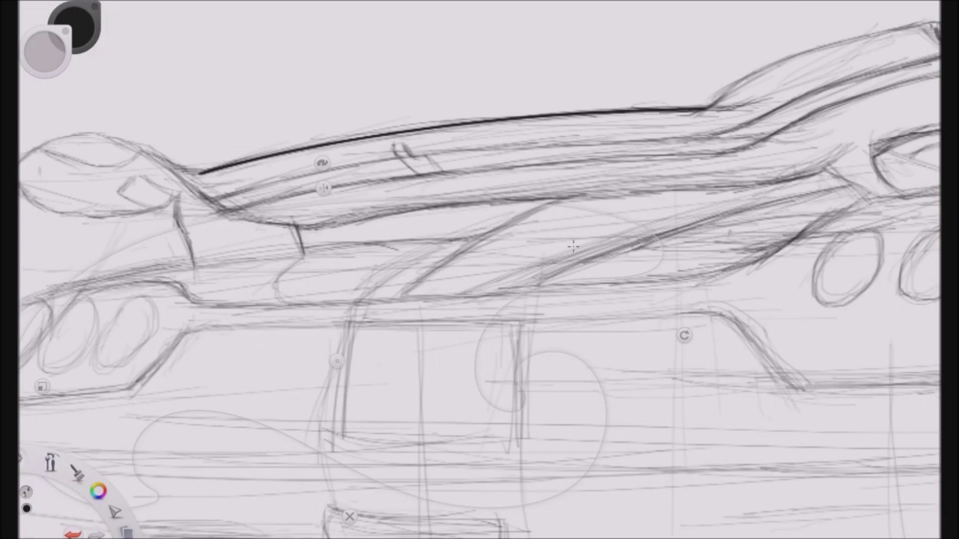
scroll(370, 252, "down", 3)
mouse_move(337, 361)
left_mouse_down()
mouse_move(434, 309)
mouse_move(466, 352)
left_mouse_up()
left_click_drag(811, 301, 810, 295)
left_click_drag(465, 353, 467, 357)
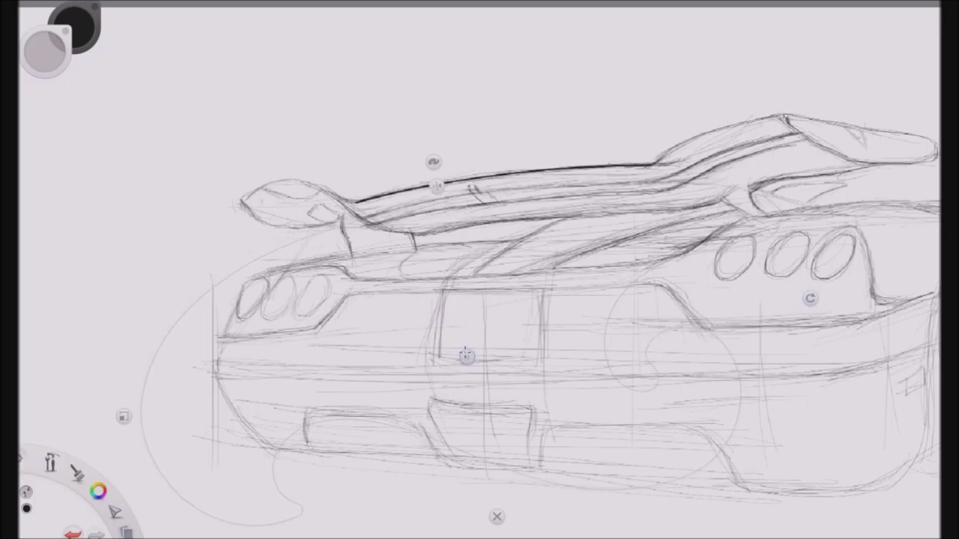
left_click_drag(811, 299, 811, 303)
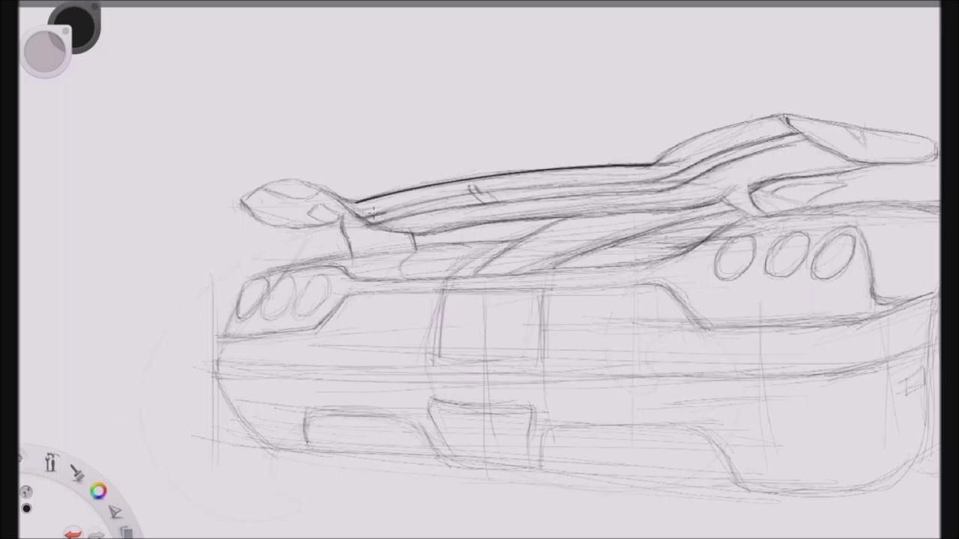
left_click_drag(361, 219, 635, 183)
left_click_drag(467, 356, 472, 363)
mouse_move(370, 224)
left_mouse_down()
mouse_move(650, 190)
mouse_move(375, 224)
left_mouse_up()
Step: Shift the French curve to the wing's lower edge and ink that edge
left_click_drag(471, 364, 531, 377)
left_click_drag(875, 324, 875, 343)
left_click_drag(530, 376, 535, 376)
left_click_drag(662, 211, 442, 227)
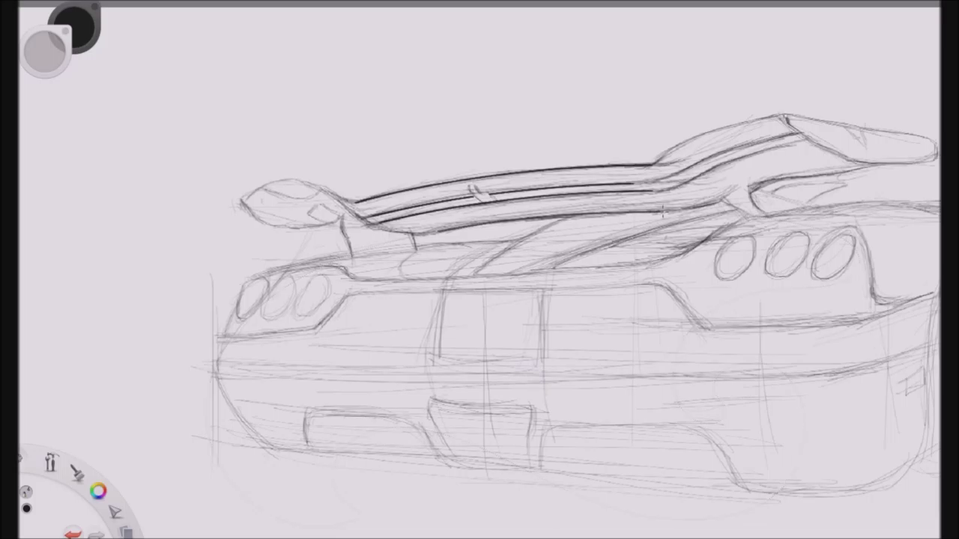
Step: Rotate and fit the French curve to the wing's raised near-side section and ink its inner contour line
left_click_drag(535, 376, 559, 310)
left_click_drag(912, 278, 855, 128)
left_click_drag(562, 309, 667, 337)
left_click_drag(924, 154, 923, 181)
left_click_drag(669, 339, 610, 372)
left_click_drag(922, 214, 914, 202)
left_click_drag(615, 373, 606, 380)
left_click_drag(909, 215, 904, 200)
left_click_drag(606, 381, 602, 391)
left_click_drag(800, 134, 683, 172)
left_click_drag(682, 172, 801, 133)
Step: Ink the raised section's upper edge and second inner line, joining them to the wing's long inked lines
mouse_move(602, 391)
left_mouse_down()
mouse_move(594, 376)
mouse_move(574, 379)
left_mouse_up()
left_click_drag(872, 197, 862, 183)
left_click_drag(573, 379, 571, 386)
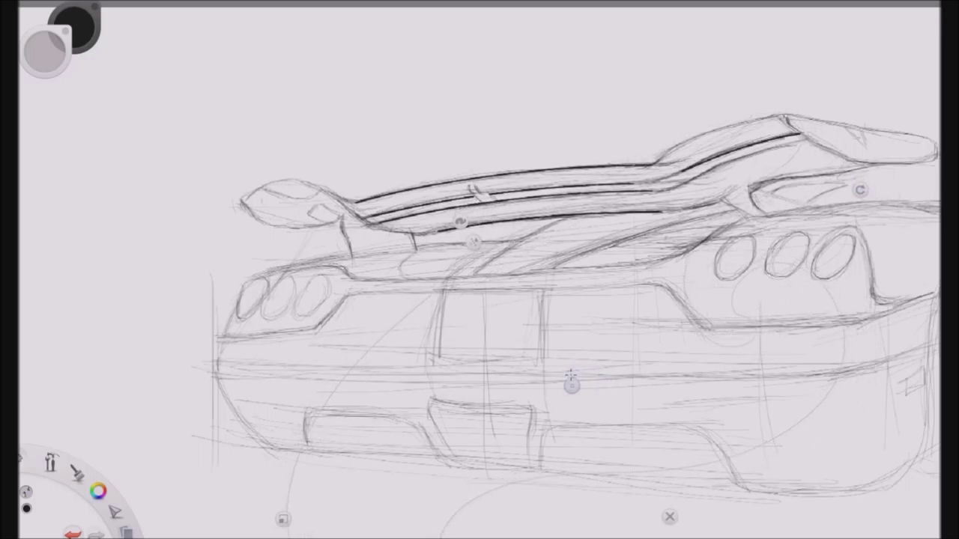
left_click_drag(772, 118, 689, 141)
mouse_move(571, 386)
left_mouse_down()
mouse_move(603, 410)
mouse_move(617, 406)
left_mouse_up()
mouse_move(809, 140)
left_mouse_down()
mouse_move(723, 168)
mouse_move(809, 140)
left_mouse_up()
mouse_move(683, 139)
left_mouse_down()
mouse_move(634, 181)
mouse_move(665, 179)
left_mouse_up()
left_click_drag(748, 157, 653, 192)
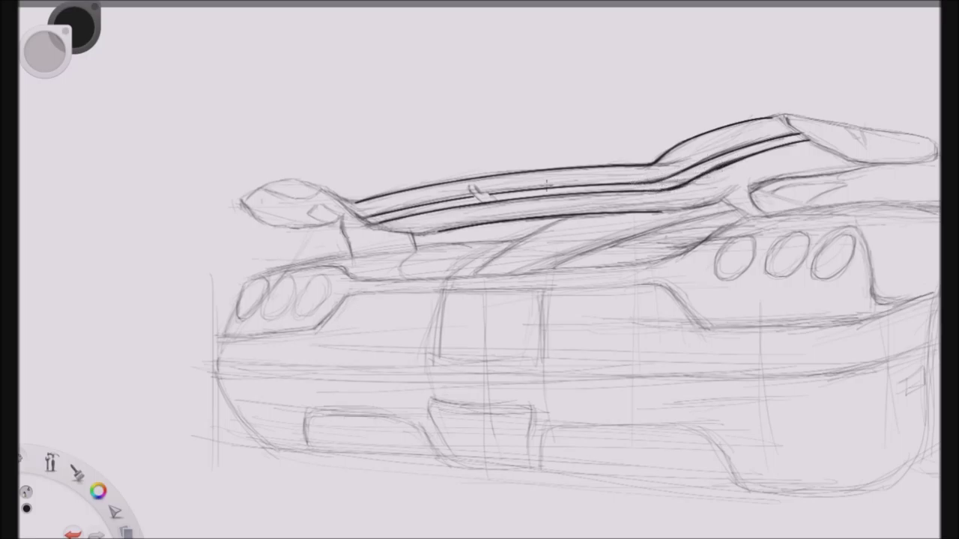
left_click(593, 4)
left_click_drag(616, 411, 531, 297)
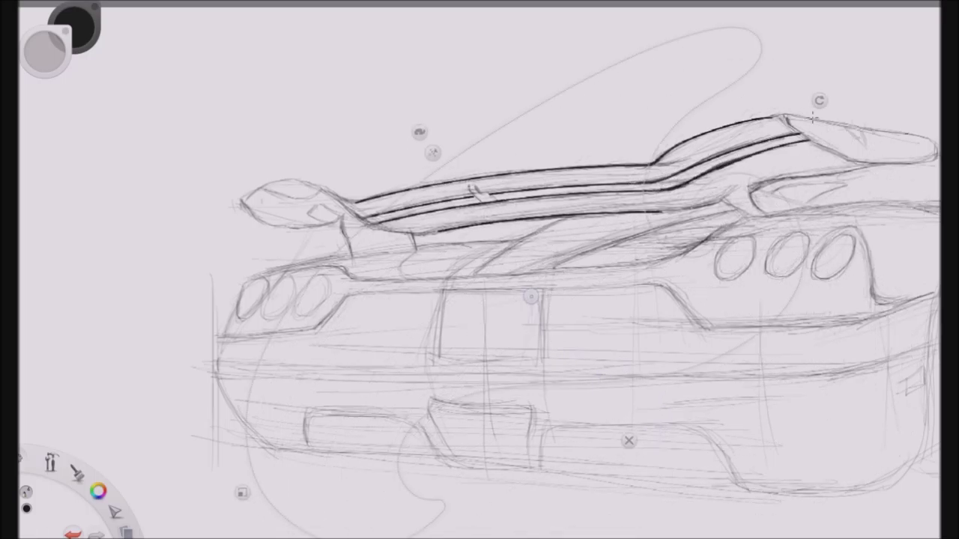
left_click_drag(823, 98, 875, 347)
left_click_drag(531, 297, 460, 169)
left_click_drag(806, 226, 799, 245)
left_click_drag(460, 168, 467, 184)
left_click_drag(804, 263, 804, 274)
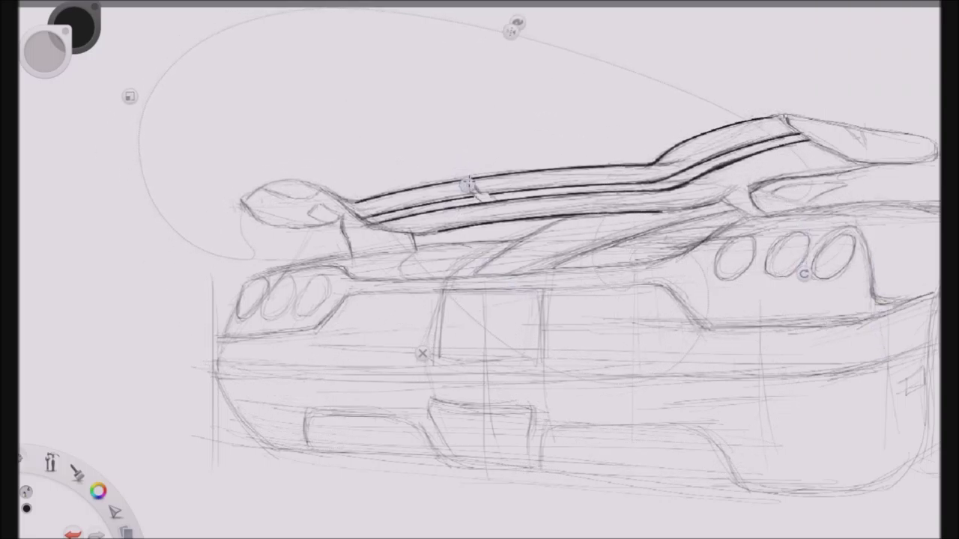
mouse_move(248, 199)
left_mouse_down()
mouse_move(305, 182)
mouse_move(249, 199)
left_mouse_up()
Step: Put away the French curve and ink the wing's far end plate, cutout and support freehand
left_click(422, 353)
left_click_drag(349, 197, 360, 199)
mouse_move(260, 189)
left_mouse_down()
mouse_move(241, 204)
mouse_move(271, 226)
mouse_move(331, 222)
mouse_move(309, 212)
mouse_move(340, 217)
mouse_move(336, 204)
mouse_move(325, 207)
left_mouse_up()
mouse_move(263, 195)
left_mouse_down()
mouse_move(312, 196)
mouse_move(339, 213)
mouse_move(353, 258)
mouse_move(321, 263)
left_mouse_up()
left_click_drag(411, 233, 417, 249)
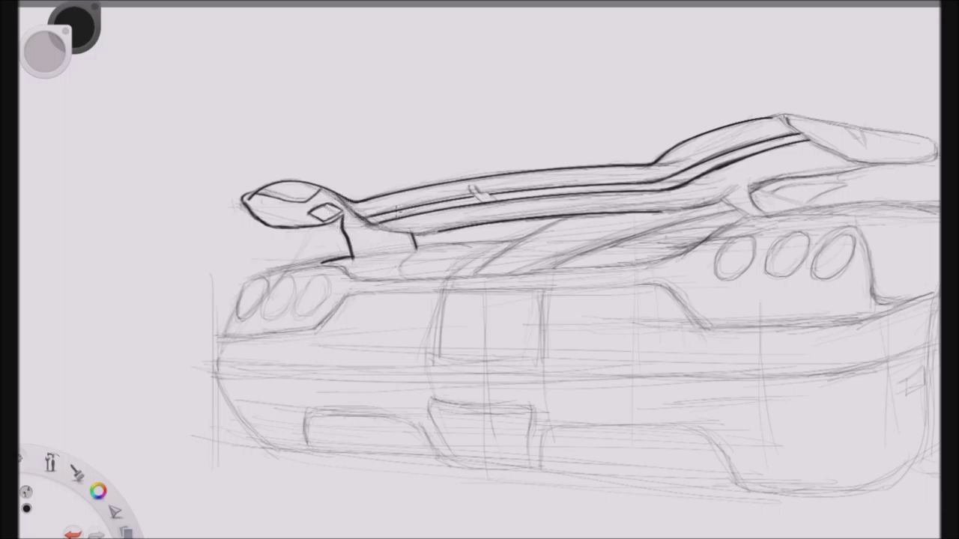
Step: Strengthen the deck line beside the far support and ink the wing's centre bracket and remaining lower edge
mouse_move(411, 250)
left_mouse_down()
mouse_move(400, 277)
mouse_move(494, 243)
left_mouse_up()
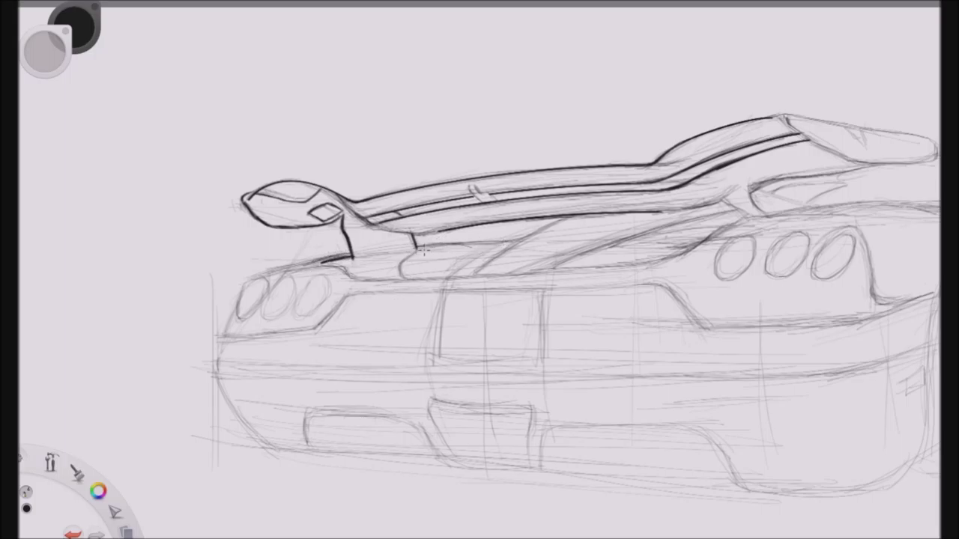
left_click_drag(385, 227, 465, 228)
left_click_drag(471, 192, 475, 186)
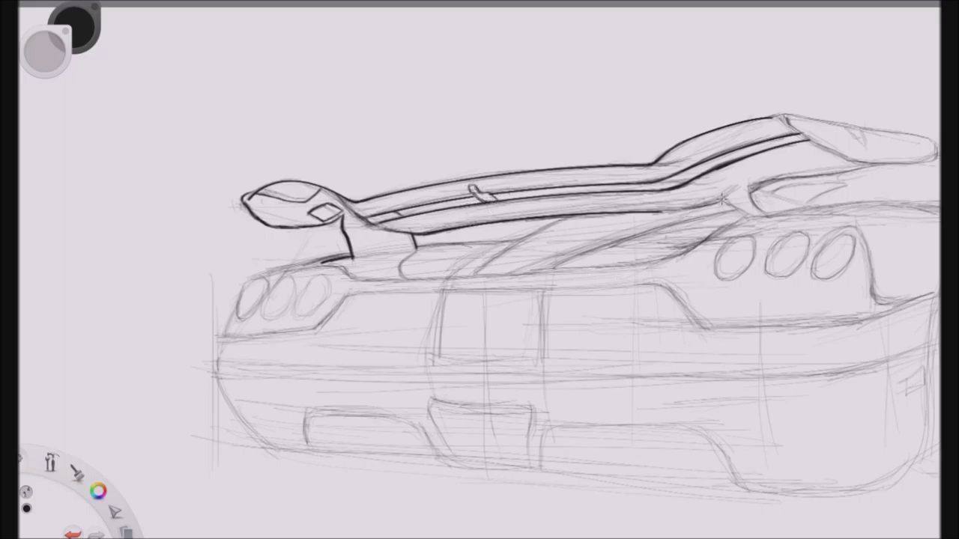
left_click_drag(672, 212, 722, 200)
Step: Ink the wing's near-side support down to the rear deck
scroll(693, 99, "down", 5)
scroll(854, 176, "up", 3)
scroll(806, 12, "up", 3)
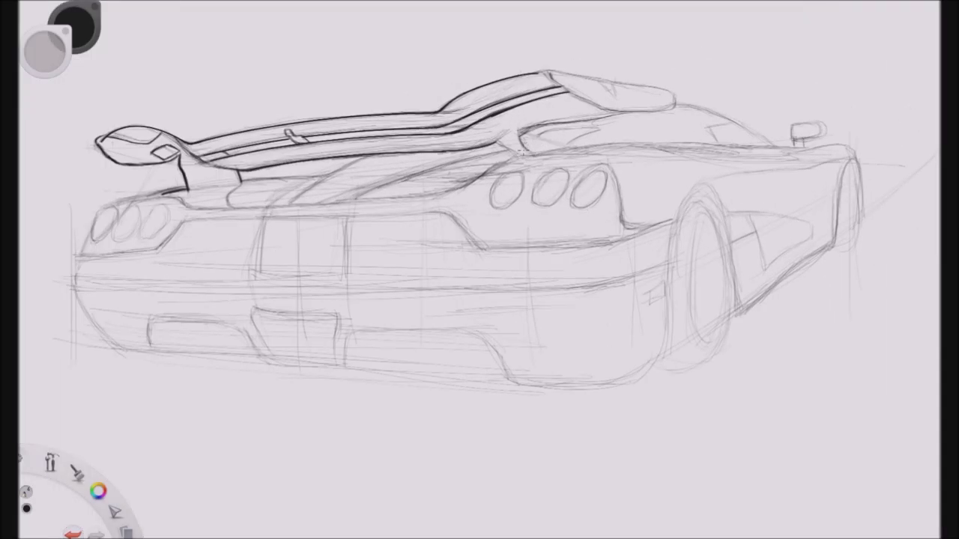
mouse_move(488, 130)
left_mouse_down()
mouse_move(520, 156)
mouse_move(465, 186)
left_mouse_up()
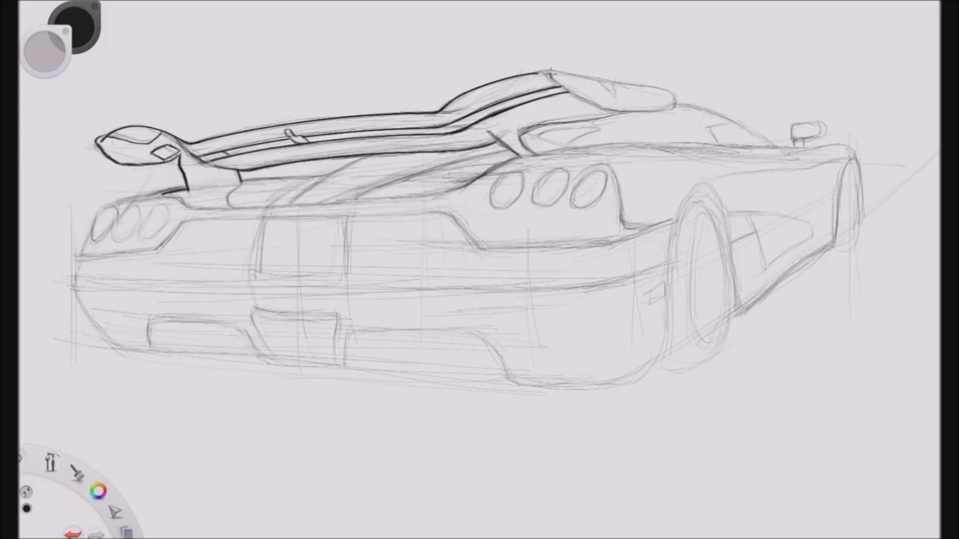
key("f")
key("ctrl+z")
left_click_drag(805, 274, 816, 165)
left_click_drag(118, 206, 22, 212)
left_click_drag(467, 186, 434, 352)
left_click_drag(40, 377, 10, 381)
left_click_drag(434, 353, 294, 452)
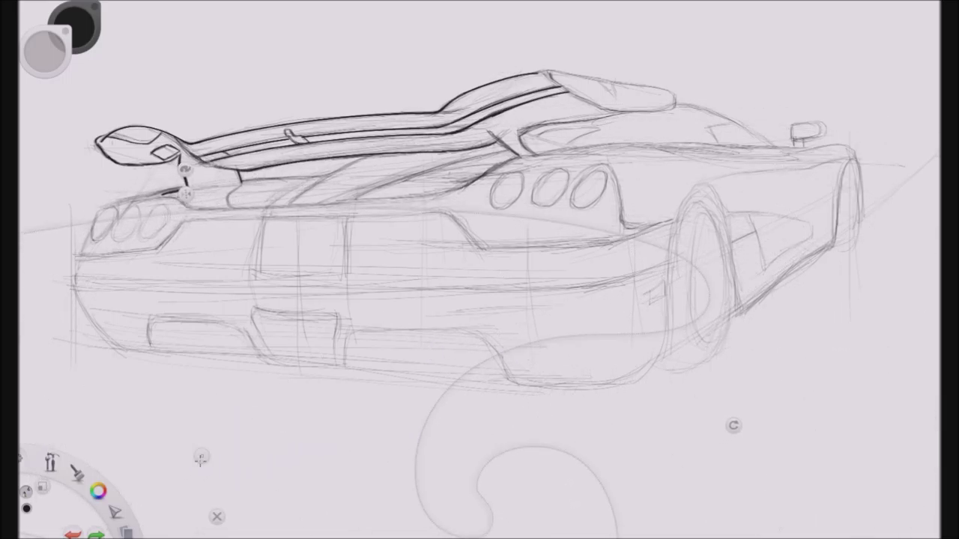
Step: Ink the rear deck's two long straight edges below the wing using the ruler, and put the ruler away
key("r")
left_click(67, 535)
mouse_move(408, 380)
left_mouse_down()
mouse_move(205, 295)
mouse_move(182, 263)
mouse_move(185, 245)
left_mouse_up()
left_click_drag(585, 200, 434, 237)
left_click_drag(185, 220, 435, 212)
mouse_move(311, 240)
left_mouse_down()
mouse_move(322, 228)
mouse_move(308, 238)
left_mouse_up()
left_click_drag(200, 211, 430, 196)
mouse_move(317, 227)
left_mouse_down()
mouse_move(276, 300)
mouse_move(201, 303)
left_mouse_up()
left_click(202, 331)
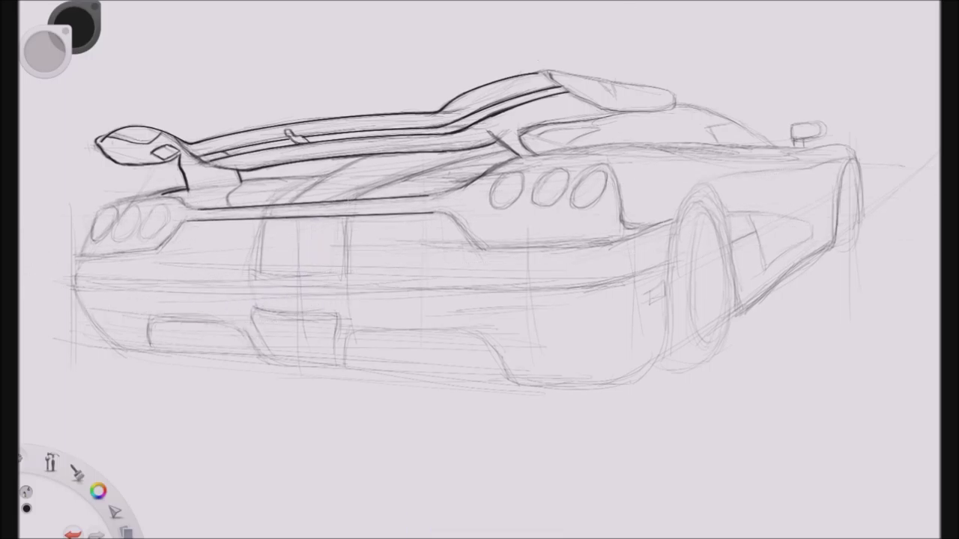
Step: Ink the two diagonal engine cover lines and the short line beside the left wing support with the polyline tool
key("d")
left_click(609, 75)
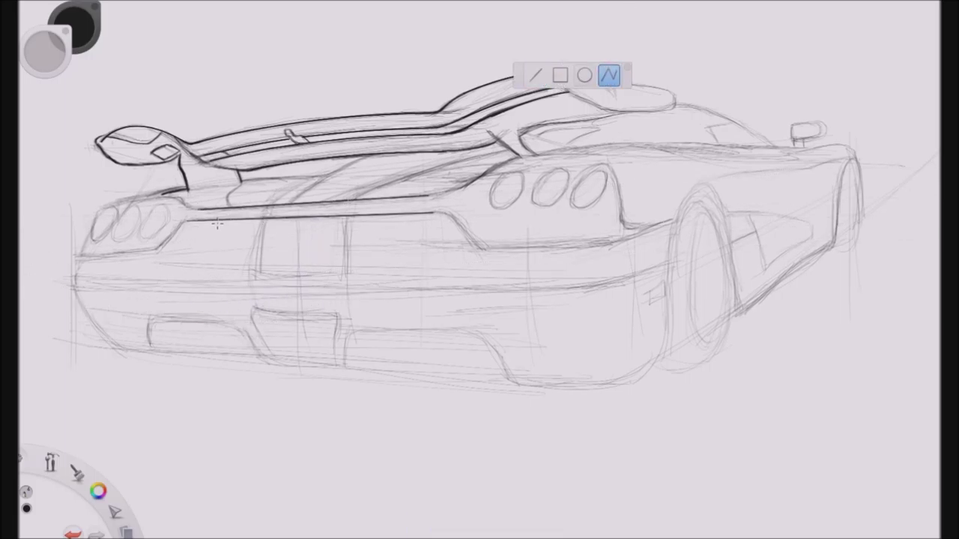
left_click(506, 149)
double_click(349, 198)
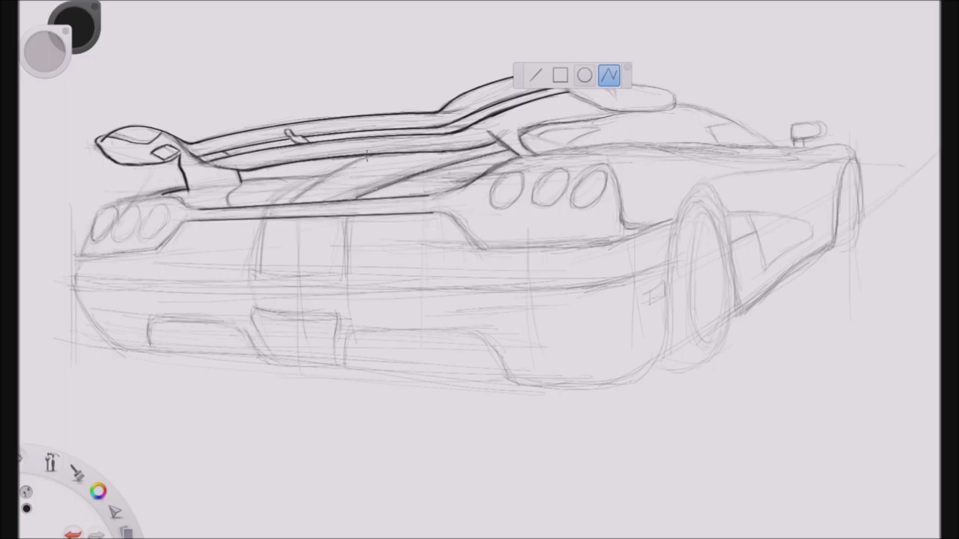
double_click(288, 198)
double_click(239, 180)
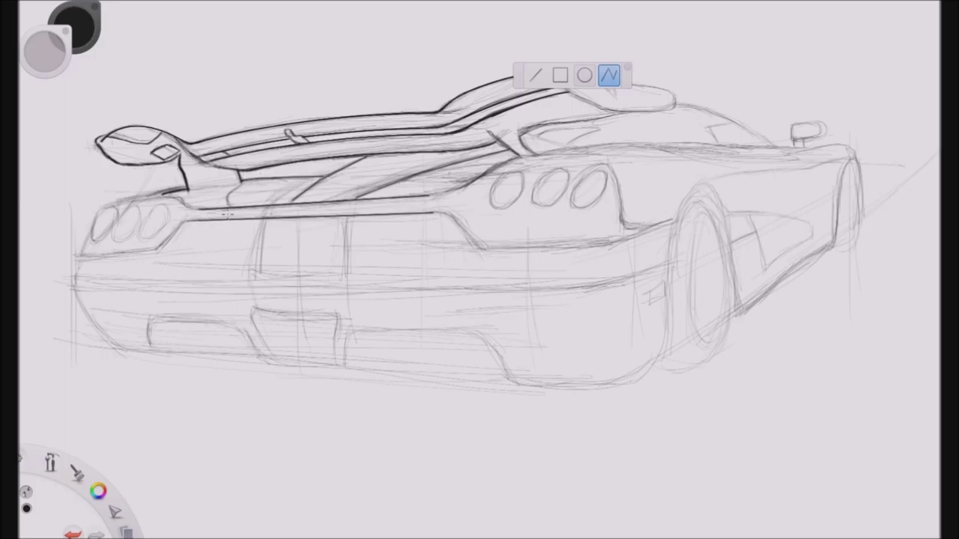
Step: Ink the right wing support's lower edge, the deck curve and the angled inner edge of the right taillight panel
double_click(492, 132)
double_click(474, 178)
double_click(436, 194)
left_click_drag(448, 214, 469, 242)
double_click(479, 247)
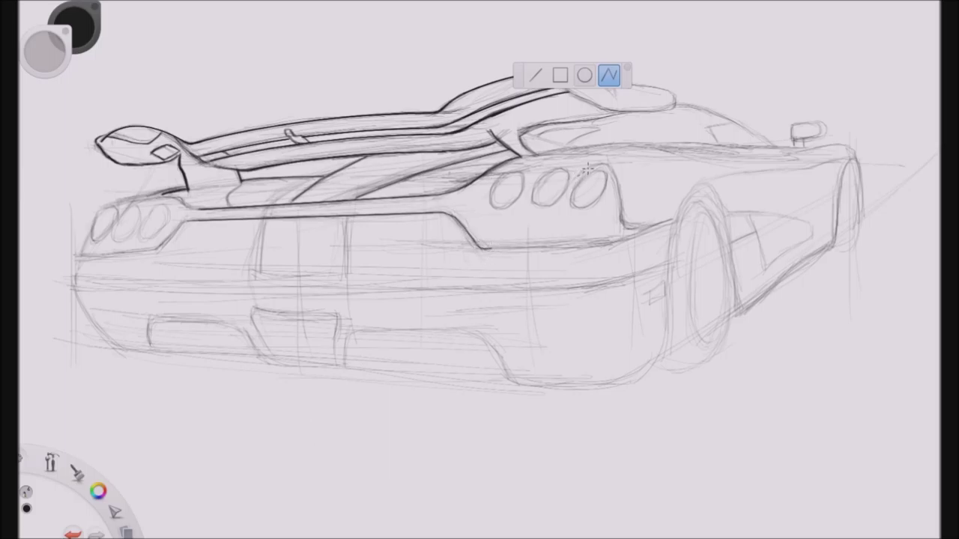
Step: Ink the right taillight panel's upper outer corner and the long shoulder line running forward along the body
left_click_drag(613, 172, 618, 188)
double_click(616, 190)
double_click(810, 153)
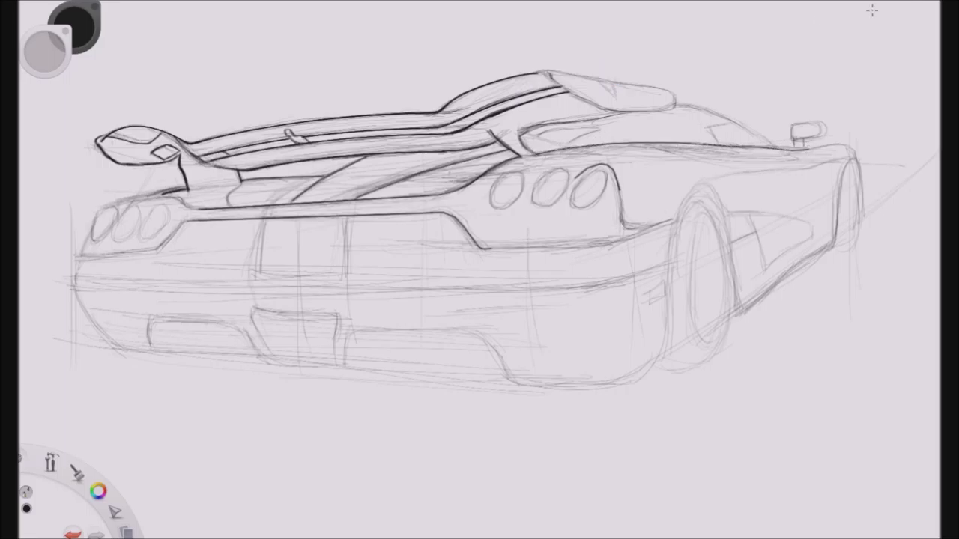
Step: Sketch the two upper grille openings below the rear deck, either side of the centre panel
mouse_move(185, 227)
left_mouse_down()
mouse_move(171, 251)
mouse_move(253, 225)
left_mouse_up()
mouse_move(357, 224)
left_mouse_down()
mouse_move(451, 220)
mouse_move(467, 253)
left_mouse_up()
left_click_drag(352, 248, 464, 249)
left_click_drag(353, 223, 352, 247)
left_click_drag(258, 224, 255, 247)
left_click_drag(173, 253, 255, 248)
Step: Sketch the two long lower grille openings and outline the centre panel between them
mouse_move(78, 262)
left_mouse_down()
mouse_move(251, 255)
mouse_move(78, 279)
mouse_move(252, 277)
left_mouse_up()
left_click_drag(251, 276, 155, 284)
mouse_move(352, 253)
left_mouse_down()
mouse_move(354, 282)
mouse_move(572, 253)
left_mouse_up()
mouse_move(479, 254)
left_mouse_down()
mouse_move(609, 251)
mouse_move(597, 274)
left_mouse_up()
left_click_drag(357, 280, 572, 277)
mouse_move(261, 241)
left_mouse_down()
mouse_move(261, 282)
mouse_move(352, 275)
left_mouse_up()
left_click_drag(346, 226, 346, 282)
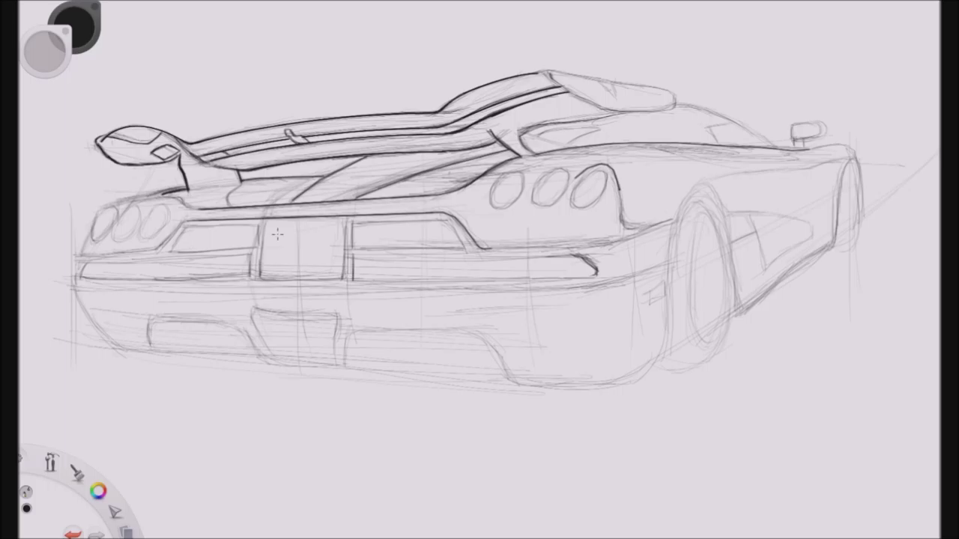
left_click_drag(273, 225, 349, 222)
Step: Sketch the rear bumper's left corner and the full-width crease lines below the grille openings
left_click_drag(80, 256, 74, 286)
left_click_drag(78, 285, 609, 281)
left_click_drag(81, 292, 576, 303)
mouse_move(75, 296)
left_mouse_down()
mouse_move(113, 342)
mouse_move(145, 351)
left_mouse_up()
Step: Sketch the left lower intake's outline and the small marker light on the bumper's left corner
left_click_drag(138, 320, 229, 322)
mouse_move(142, 318)
left_mouse_down()
mouse_move(136, 337)
mouse_move(156, 318)
left_mouse_up()
left_click_drag(79, 303, 115, 316)
left_click_drag(87, 308, 114, 318)
Step: Sketch the central exhaust housing and the adjoining edges of the lower intakes
left_click_drag(200, 321, 293, 375)
left_click_drag(247, 314, 322, 317)
mouse_move(230, 313)
left_mouse_down()
mouse_move(248, 313)
mouse_move(273, 362)
mouse_move(334, 363)
left_mouse_up()
left_click_drag(338, 315, 340, 358)
left_click_drag(237, 311, 327, 313)
left_click_drag(243, 330, 338, 315)
mouse_move(346, 356)
left_mouse_down()
mouse_move(392, 327)
mouse_move(482, 333)
mouse_move(518, 379)
mouse_move(614, 385)
mouse_move(345, 374)
left_mouse_up()
Step: Sketch the bumper's lower edge and the diffuser below it, with slanted fins under the right intake
left_click_drag(277, 361, 518, 377)
left_click_drag(138, 345, 262, 356)
mouse_move(151, 347)
left_mouse_down()
mouse_move(153, 367)
mouse_move(183, 366)
left_mouse_up()
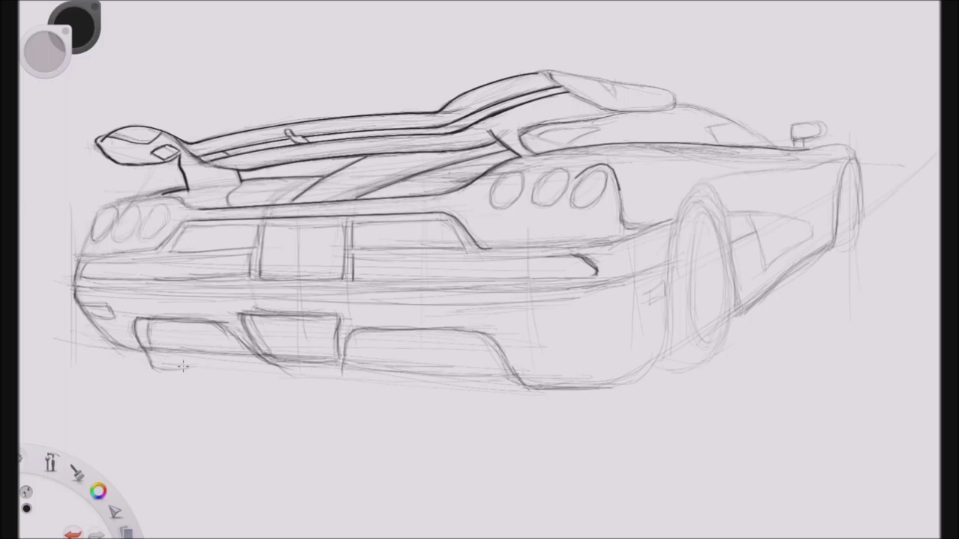
left_click_drag(113, 341, 148, 360)
left_click_drag(400, 378, 406, 394)
left_click_drag(452, 379, 459, 394)
left_click_drag(511, 378, 520, 392)
left_click_drag(403, 374, 409, 395)
left_click_drag(297, 372, 499, 398)
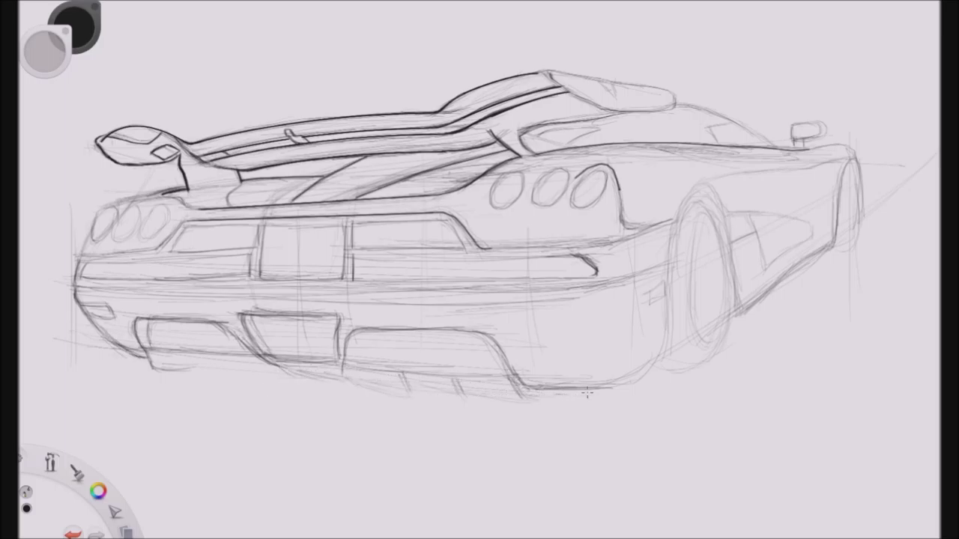
Step: Strengthen the bumper's lower right corner curve and extend the diffuser sketch on the left
left_click_drag(666, 318, 554, 387)
left_click_drag(652, 370, 576, 388)
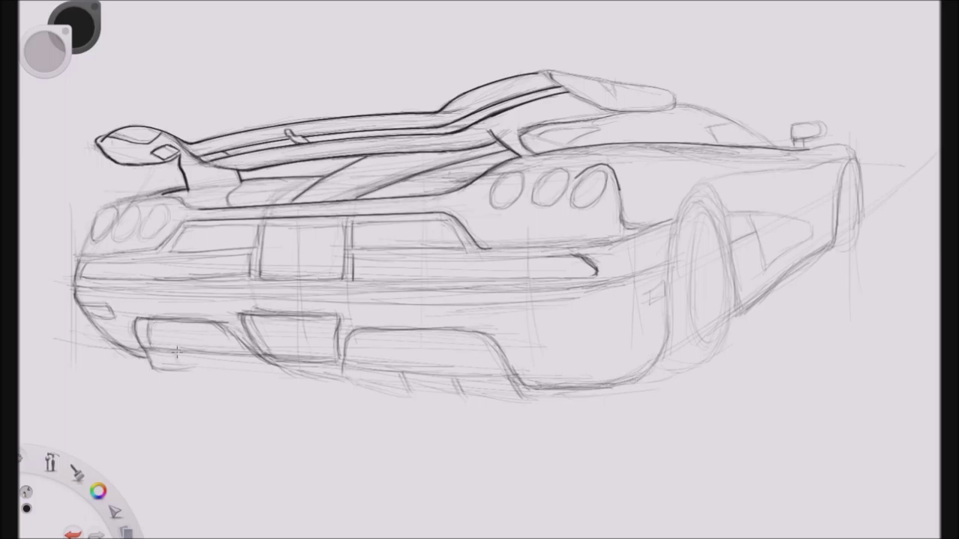
mouse_move(251, 355)
left_mouse_down()
mouse_move(266, 374)
mouse_move(346, 378)
left_mouse_up()
Step: Sketch the rear tyre's lower and outer edge and the end of the side sill beside it
mouse_move(613, 382)
left_mouse_down()
mouse_move(647, 385)
mouse_move(716, 362)
left_mouse_up()
left_click_drag(726, 241, 733, 334)
mouse_move(734, 334)
left_mouse_down()
mouse_move(693, 365)
mouse_move(719, 355)
left_mouse_up()
left_click_drag(734, 307, 744, 319)
mouse_move(745, 319)
left_mouse_down()
mouse_move(752, 304)
mouse_move(725, 322)
left_mouse_up()
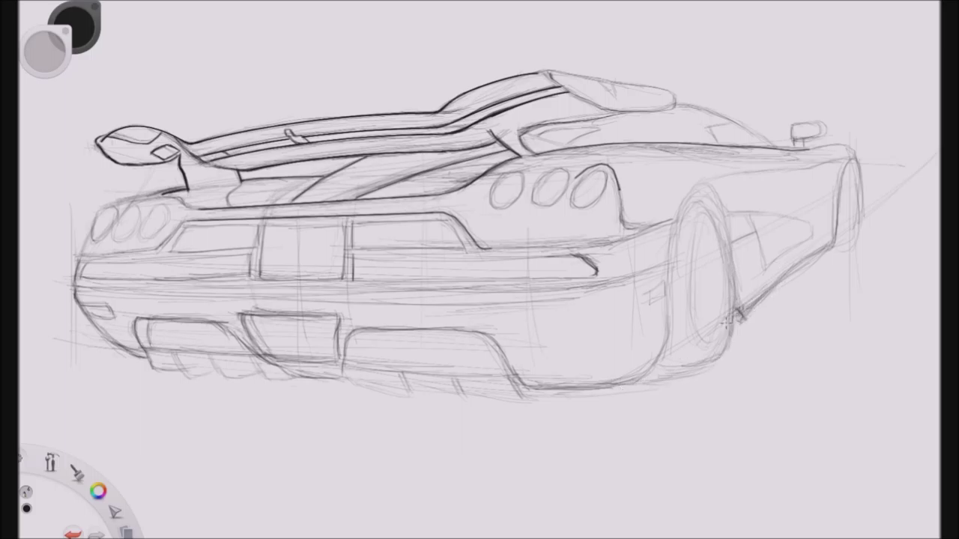
Step: Ink the long top and bottom edges of the upper grille openings with the polyline tool
key("v")
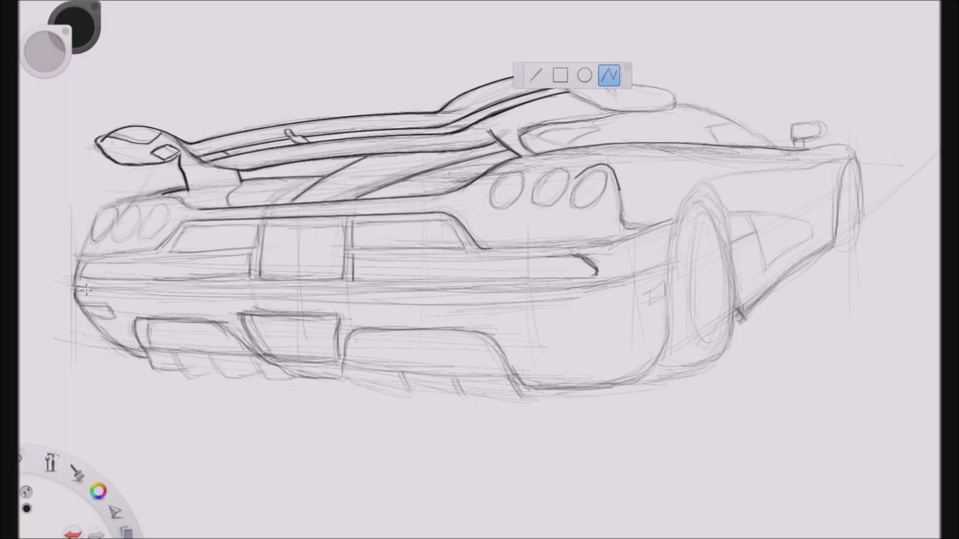
left_click(187, 225)
double_click(445, 221)
left_click(169, 253)
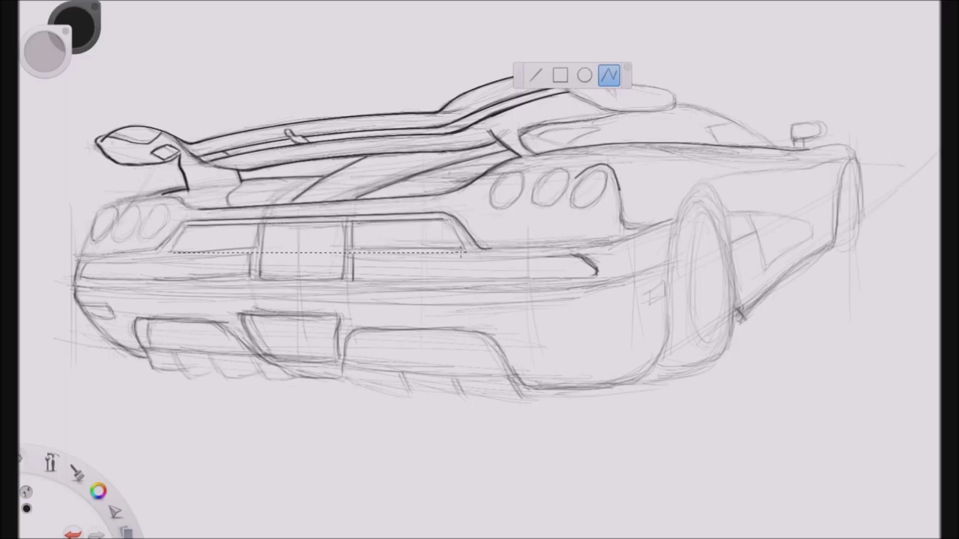
double_click(464, 253)
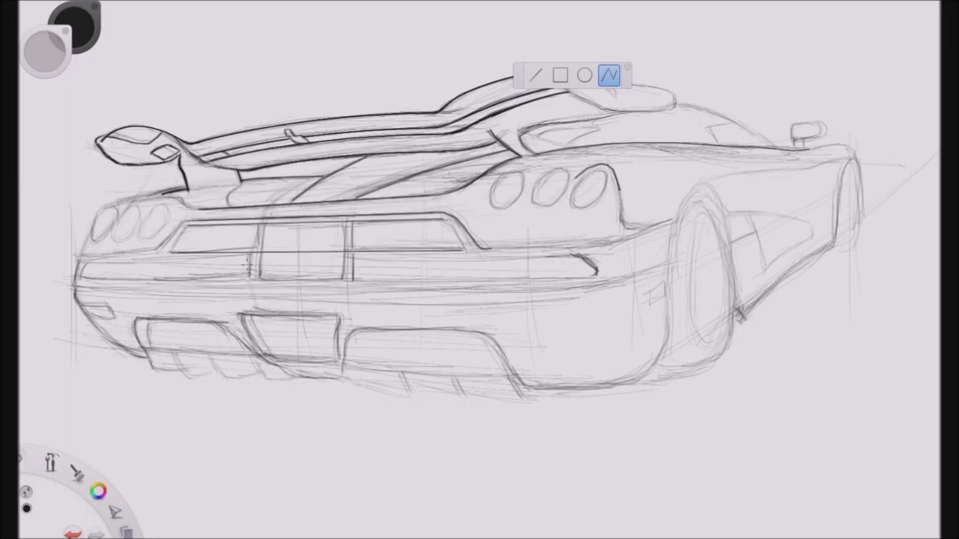
left_click(170, 252)
left_click(628, 69)
Step: Ink the upright and slanted ends of the upper grille openings freehand, rounding their corners
left_click_drag(259, 224, 257, 253)
left_click_drag(191, 224, 171, 253)
left_click_drag(357, 222, 353, 237)
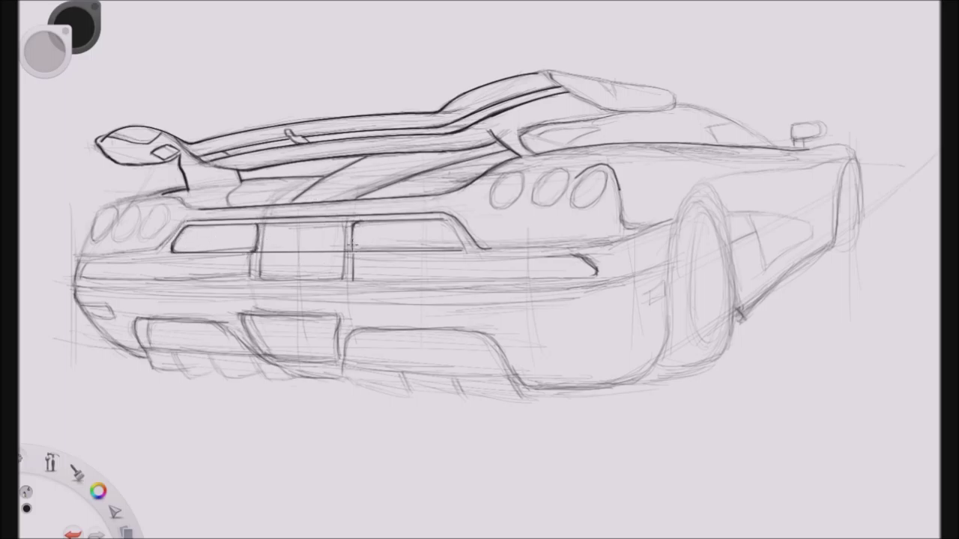
left_click_drag(445, 215, 464, 249)
Step: Ink the long lower grille openings with straight polyline edges and freehand rounded ends
key("v")
left_click(84, 260)
double_click(576, 255)
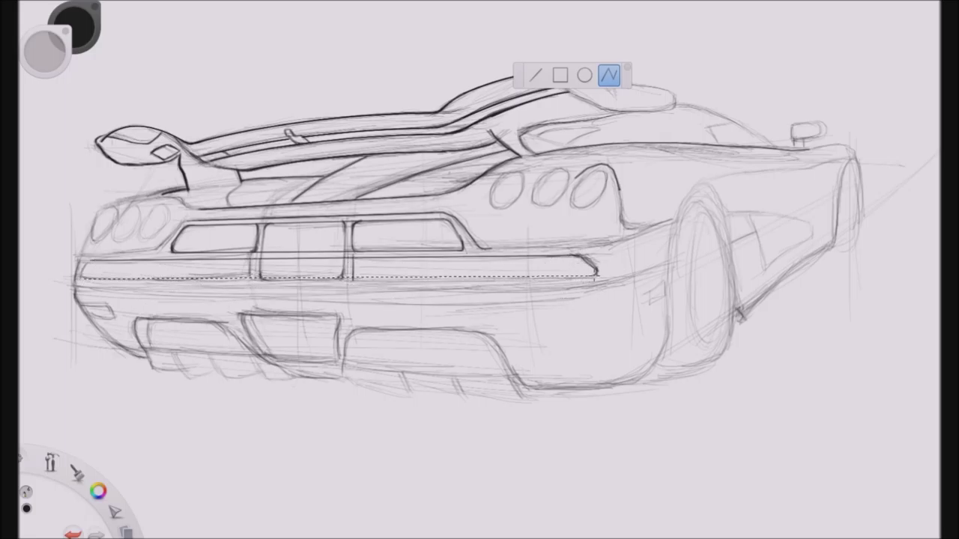
double_click(596, 278)
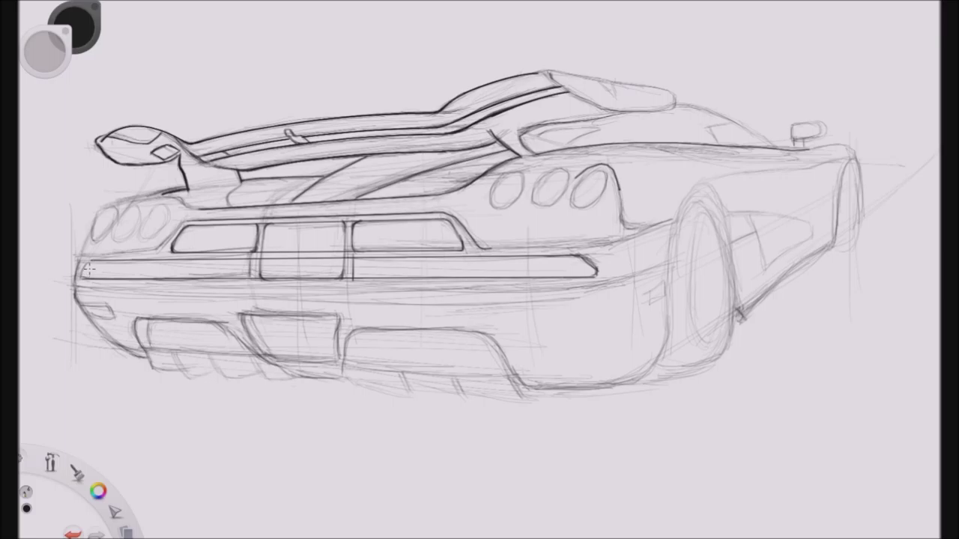
left_click_drag(88, 261, 80, 278)
left_click_drag(582, 255, 595, 267)
Step: Ink the full-width bumper crease lines below the grille openings with the polyline tool
key("v")
left_click(78, 290)
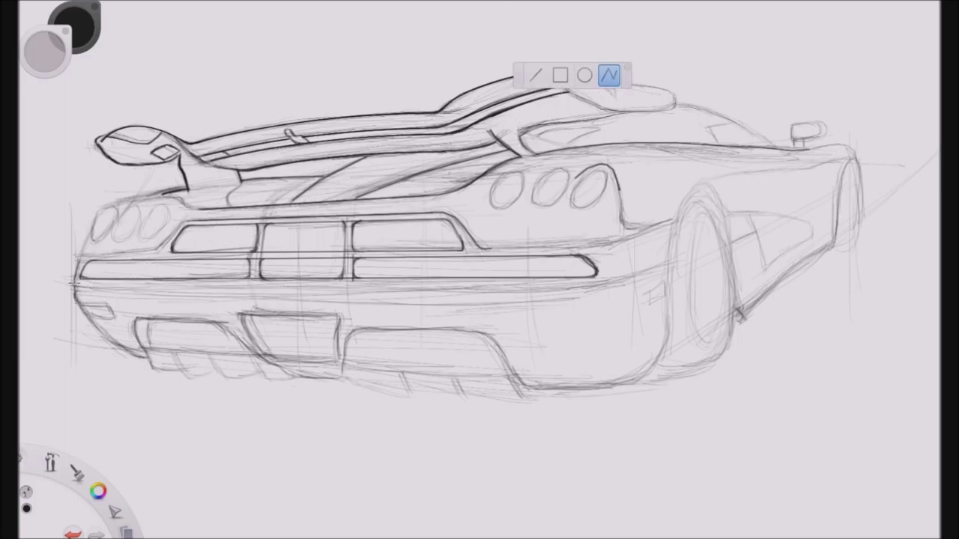
double_click(614, 281)
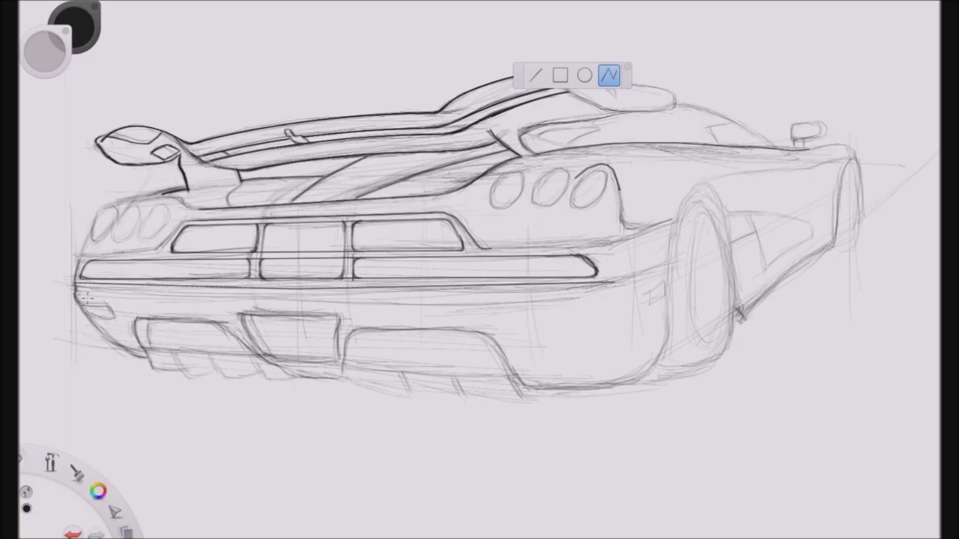
double_click(589, 294)
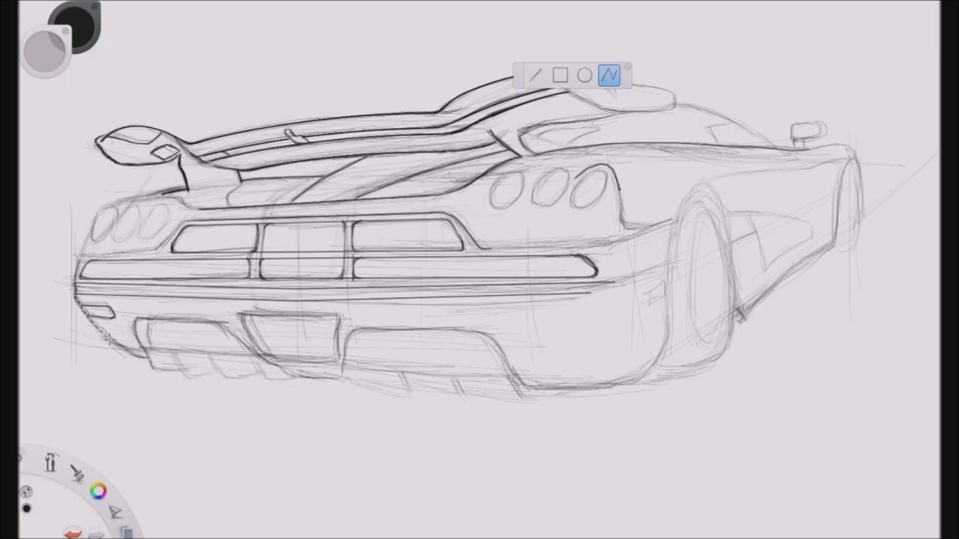
Step: Ink the bumper's lower left corner and the curved outlines of the left and right lower intakes
double_click(147, 359)
double_click(145, 348)
double_click(261, 358)
double_click(375, 327)
left_click(503, 355)
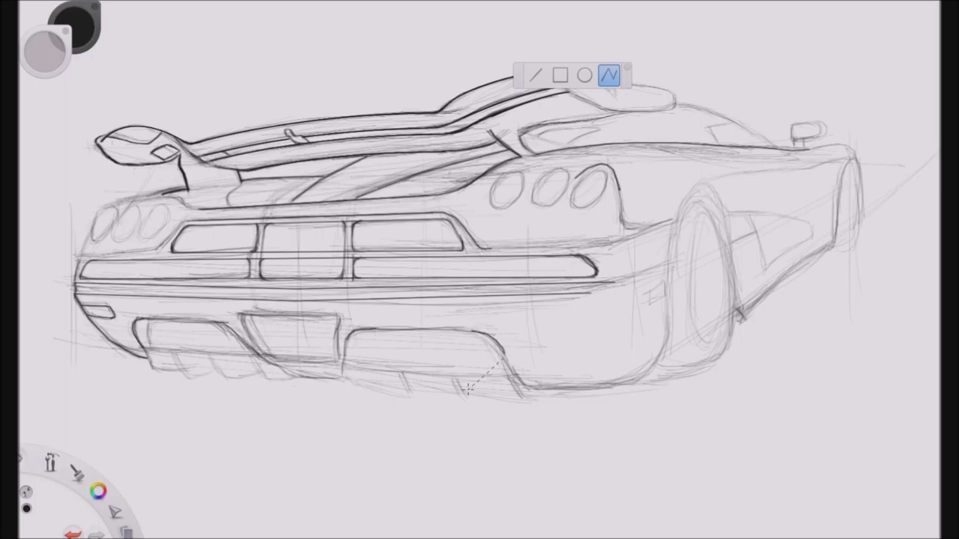
double_click(467, 388)
Step: Erase the lines crossing the centre panel and the gaps between the grille openings
mouse_move(268, 252)
left_mouse_down()
mouse_move(341, 258)
mouse_move(274, 227)
left_mouse_up()
left_click_drag(347, 250, 349, 259)
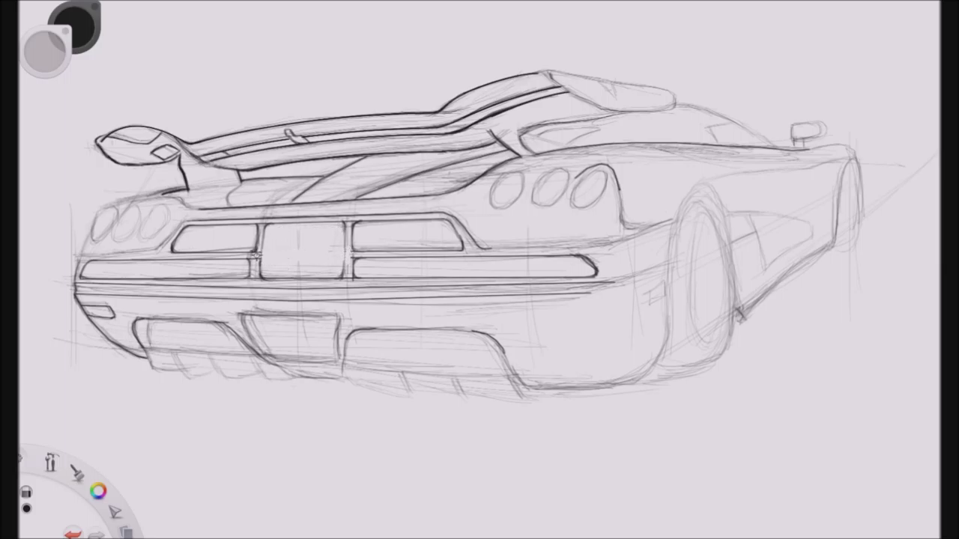
mouse_move(257, 260)
left_mouse_down()
mouse_move(261, 267)
mouse_move(244, 247)
left_mouse_up()
left_click_drag(255, 282, 256, 278)
left_click_drag(349, 283, 348, 277)
Step: Switch back to the drawing brush and draw the nested exhaust outlet inside the central housing
left_click(26, 492)
left_click_drag(280, 138, 280, 194)
left_click(217, 292)
mouse_move(242, 315)
left_mouse_down()
mouse_move(271, 360)
mouse_move(328, 323)
mouse_move(327, 340)
left_mouse_up()
mouse_move(265, 342)
left_mouse_down()
mouse_move(330, 324)
mouse_move(302, 352)
mouse_move(317, 350)
mouse_move(310, 355)
mouse_move(278, 351)
left_mouse_up()
left_click_drag(266, 328, 322, 335)
left_click_drag(277, 350, 320, 352)
Step: Ink the lower edges of the exhaust housing and intakes, and the bumper's right side down to its lower corner
key("super+Tab")
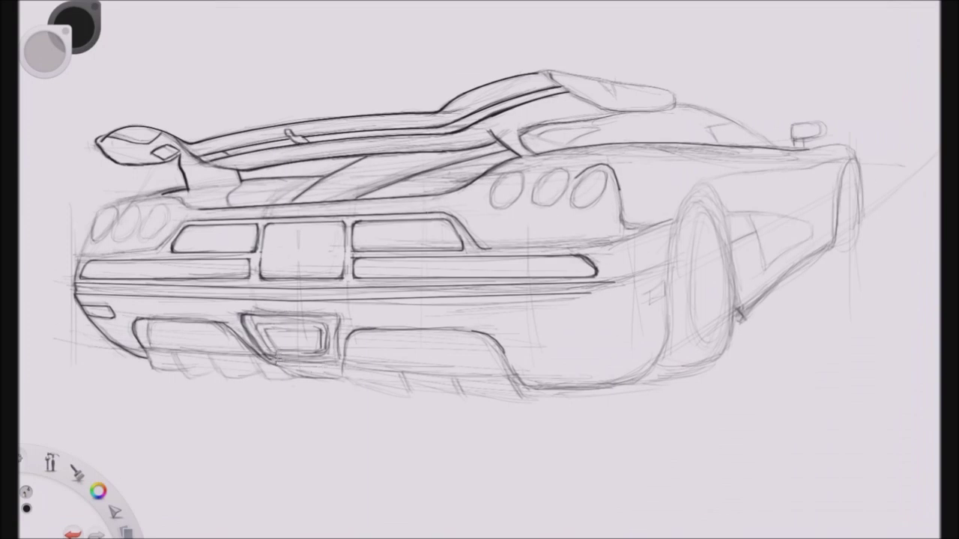
left_click_drag(274, 358, 343, 367)
left_click_drag(146, 349, 258, 356)
left_click_drag(345, 365, 518, 377)
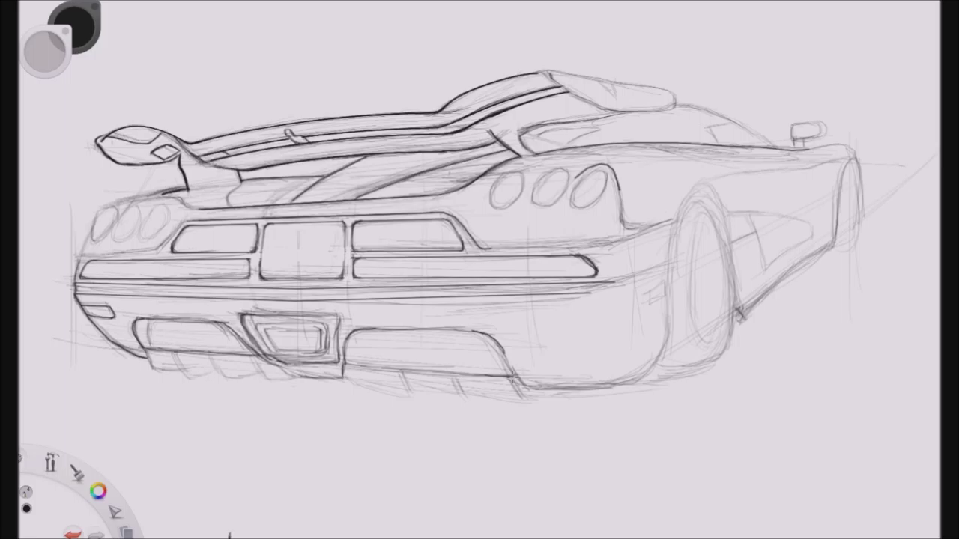
mouse_move(602, 282)
left_mouse_down()
mouse_move(645, 276)
mouse_move(658, 288)
mouse_move(643, 301)
mouse_move(657, 310)
mouse_move(671, 270)
mouse_move(665, 332)
mouse_move(633, 379)
left_mouse_up()
left_click_drag(533, 392, 650, 371)
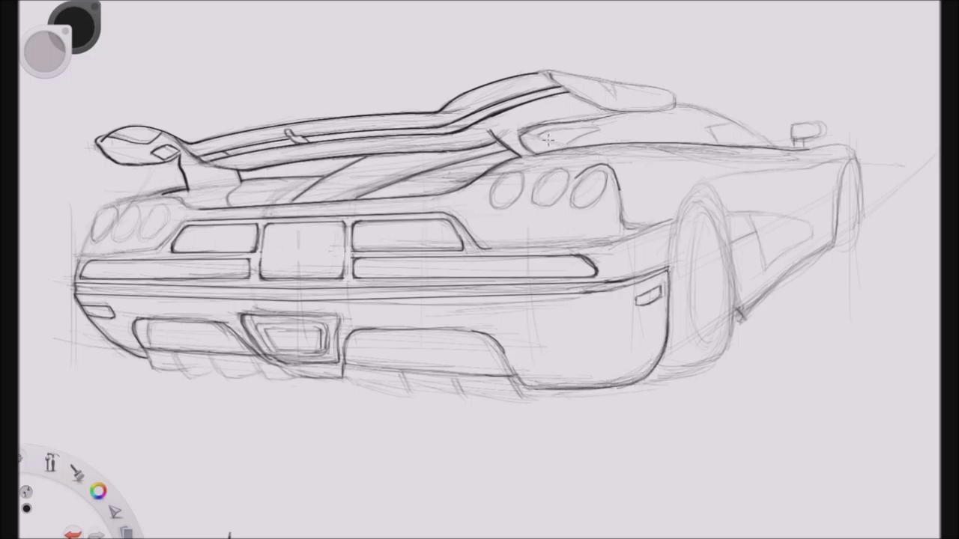
Step: Add lines inside the side scoop and ink the body edges from the right taillight panel to the rear wheel arch
mouse_move(542, 143)
left_mouse_down()
mouse_move(576, 143)
mouse_move(566, 129)
mouse_move(704, 151)
mouse_move(711, 139)
mouse_move(623, 159)
mouse_move(634, 136)
mouse_move(599, 142)
mouse_move(698, 134)
left_mouse_up()
left_click_drag(609, 148, 695, 139)
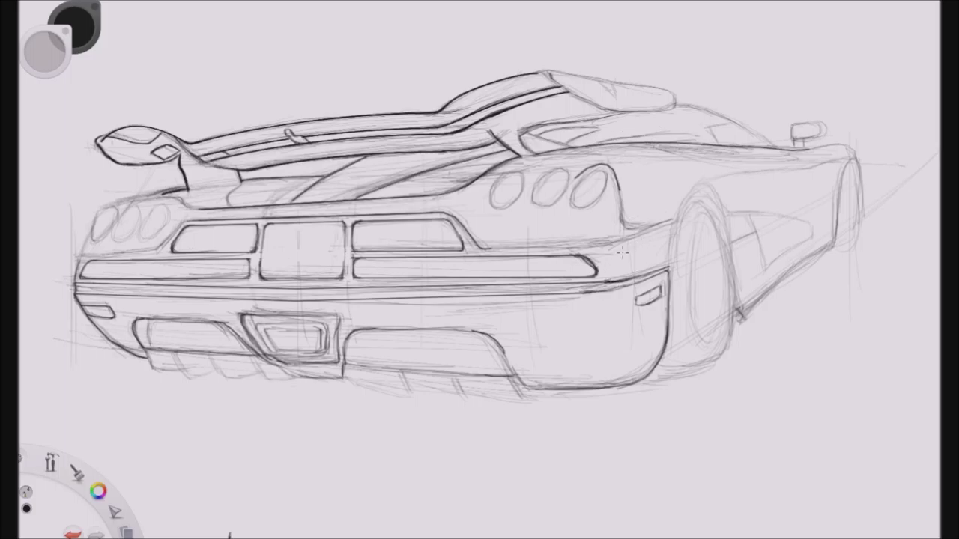
mouse_move(618, 185)
left_mouse_down()
mouse_move(638, 227)
mouse_move(674, 218)
left_mouse_up()
left_click_drag(621, 173, 636, 225)
mouse_move(501, 248)
left_mouse_down()
mouse_move(614, 243)
mouse_move(698, 182)
mouse_move(678, 215)
mouse_move(688, 194)
mouse_move(719, 184)
left_mouse_up()
mouse_move(678, 215)
left_mouse_down()
mouse_move(707, 185)
mouse_move(664, 269)
left_mouse_up()
Step: Ink the rear tyre's outer outline and the front wheel and arch edge down to the side sill
left_click_drag(721, 185, 738, 329)
mouse_move(736, 283)
left_mouse_down()
mouse_move(724, 357)
mouse_move(669, 377)
left_mouse_up()
mouse_move(851, 158)
left_mouse_down()
mouse_move(861, 176)
mouse_move(859, 222)
mouse_move(831, 245)
left_mouse_up()
left_click_drag(832, 241, 795, 264)
key("v")
left_click(584, 75)
left_click_drag(552, 173, 567, 196)
key("ctrl+z")
left_click(627, 67)
Step: Bring up the ellipse guide and fit its size, tilt and position to the outermost light in the right taillight cluster
key("e")
left_click_drag(480, 271, 594, 191)
left_click_drag(806, 191, 779, 93)
left_click_drag(405, 290, 540, 220)
left_click_drag(647, 162, 625, 139)
left_click_drag(563, 244, 567, 238)
left_click_drag(564, 174, 558, 172)
left_click_drag(567, 237, 567, 237)
left_click_drag(594, 192, 592, 193)
left_click_drag(566, 238, 568, 233)
left_click_drag(592, 193, 593, 191)
Step: Choose the inking brush and ink the three round lights of the right taillight cluster along the ellipse guide
left_click(27, 492)
left_click(216, 285)
left_click(232, 122)
mouse_move(607, 179)
left_mouse_down()
mouse_move(574, 190)
mouse_move(606, 180)
left_mouse_up()
left_click_drag(592, 189, 551, 190)
mouse_move(566, 180)
left_mouse_down()
mouse_move(564, 173)
mouse_move(534, 195)
mouse_move(541, 209)
left_mouse_up()
left_click_drag(551, 189, 508, 189)
Step: Fit the ellipse guide to the left taillight cluster, adjusting its size and tilt, and ink the outlines of its three round lights
mouse_move(524, 180)
left_mouse_down()
mouse_move(522, 172)
mouse_move(499, 209)
mouse_move(154, 223)
left_mouse_up()
left_click_drag(129, 263, 133, 260)
left_click_drag(155, 223, 153, 220)
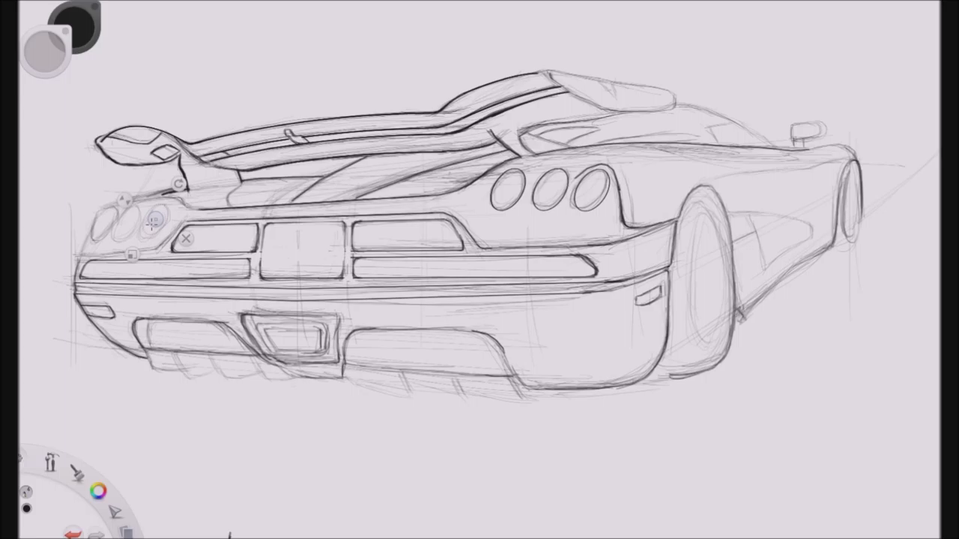
left_click_drag(179, 184, 183, 180)
Step: Shrink the ellipse guide and ink a smaller inner ring inside each of the three lights in the right taillight cluster
mouse_move(143, 213)
left_mouse_down()
mouse_move(128, 219)
mouse_move(99, 197)
mouse_move(118, 216)
mouse_move(95, 223)
mouse_move(465, 221)
mouse_move(594, 192)
mouse_move(810, 394)
left_mouse_up()
left_click_drag(783, 424, 785, 429)
mouse_move(811, 392)
left_mouse_down()
mouse_move(592, 187)
mouse_move(578, 201)
mouse_move(509, 185)
left_mouse_up()
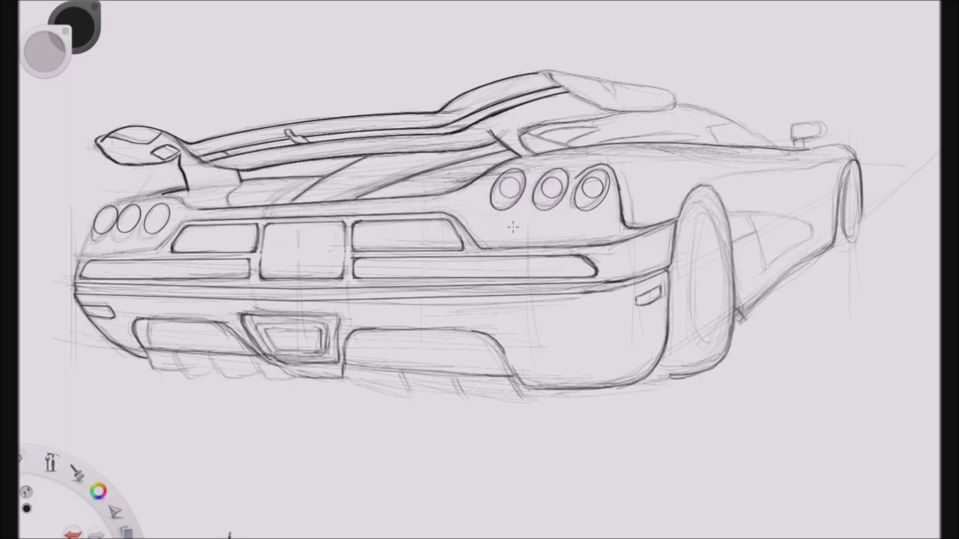
Step: Refit the ellipse guide to the left taillight cluster and ink a smaller inner ring inside each of its three lights
mouse_move(508, 223)
left_mouse_down()
mouse_move(158, 217)
mouse_move(136, 243)
mouse_move(156, 218)
left_mouse_up()
left_click_drag(156, 235, 156, 233)
mouse_move(157, 218)
left_mouse_down()
mouse_move(130, 217)
mouse_move(129, 232)
left_mouse_up()
mouse_move(130, 217)
left_mouse_down()
mouse_move(105, 217)
mouse_move(138, 238)
left_mouse_up()
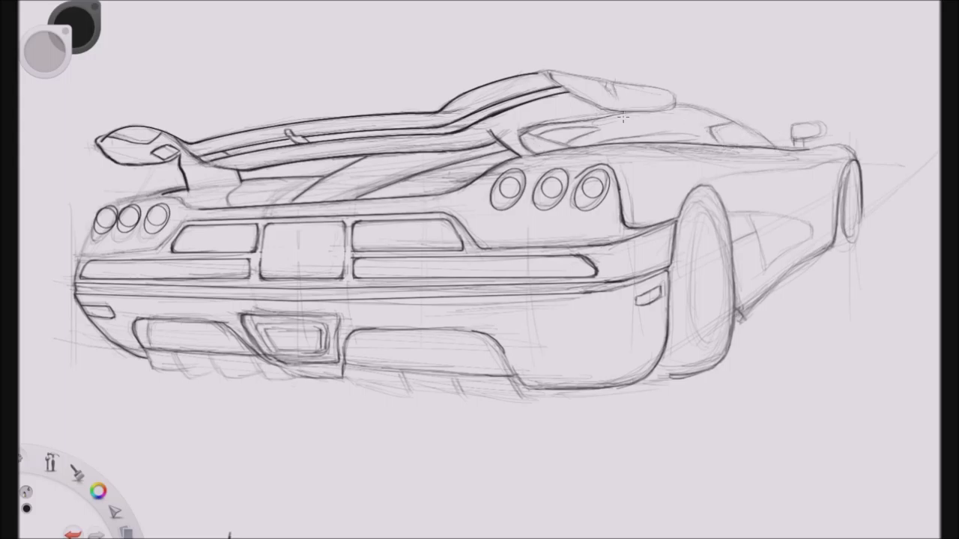
scroll(439, 278, "down", 5)
scroll(440, 281, "up", 3)
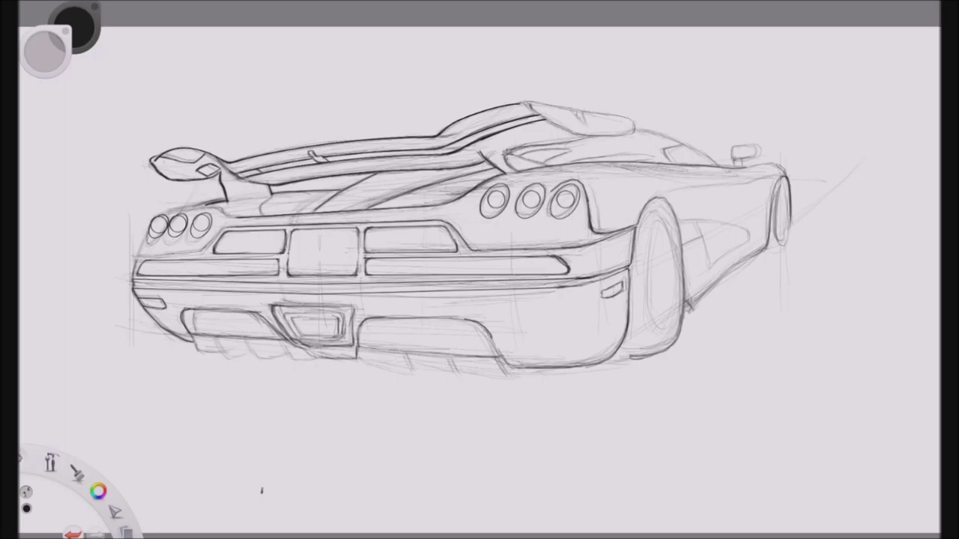
left_click_drag(511, 156, 613, 137)
scroll(164, 268, "down", 5)
scroll(460, 336, "up", 5)
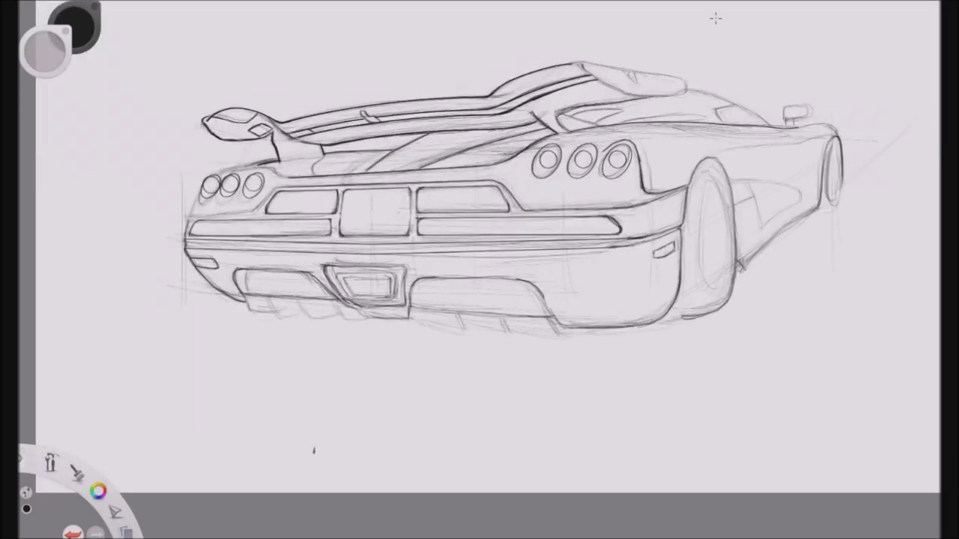